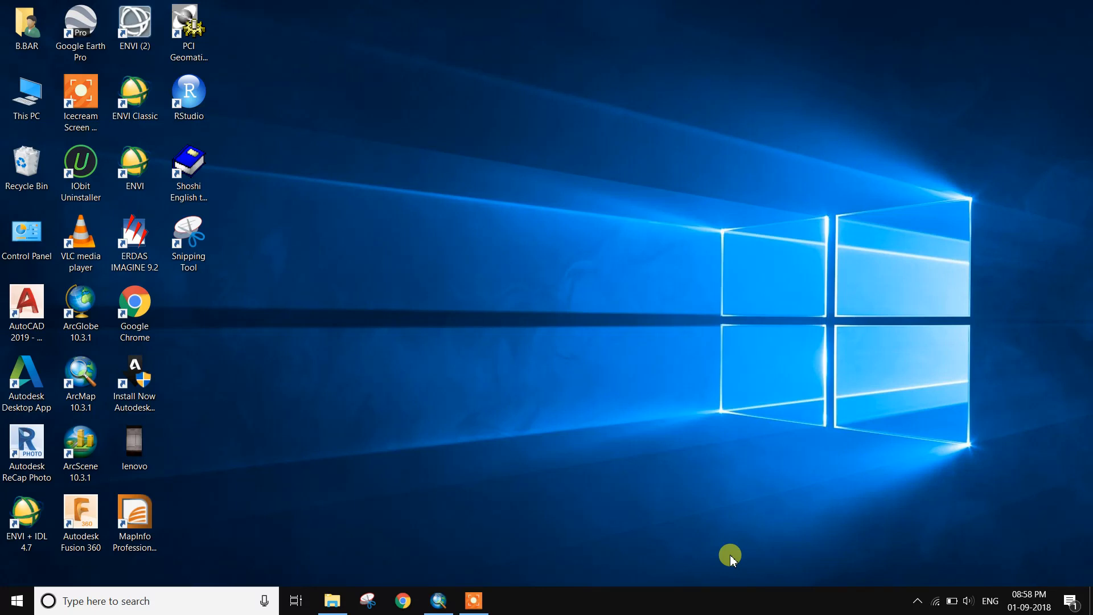
Switch to ArcMap and add the mosaic.img raster from the dem kanshaboti river folder to the map.
{"action": "left_click", "coordinate": [443, 599]}
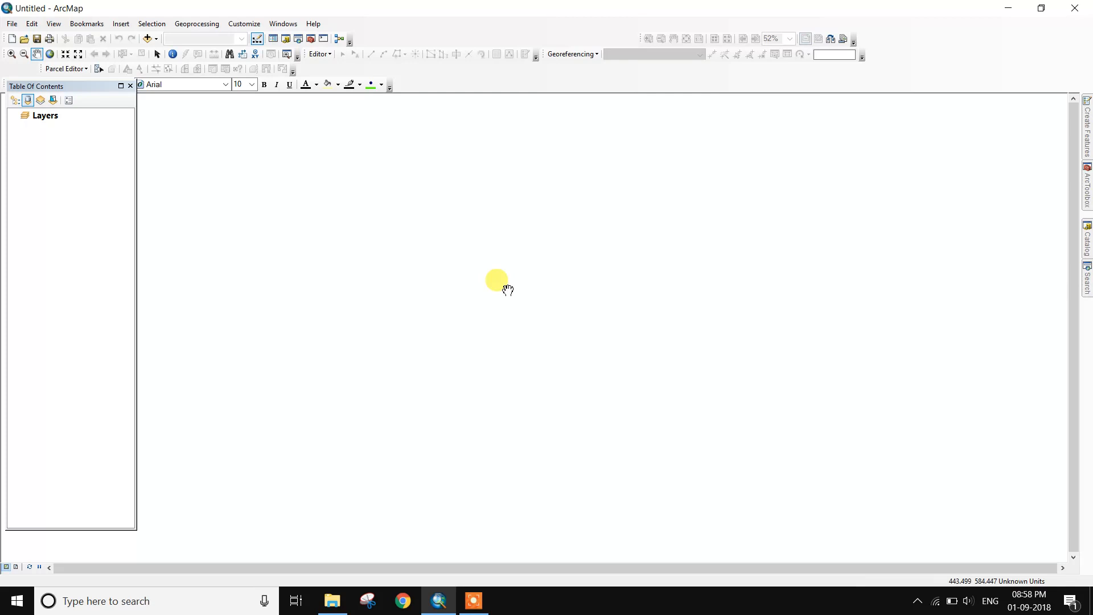
{"action": "left_click", "coordinate": [149, 39]}
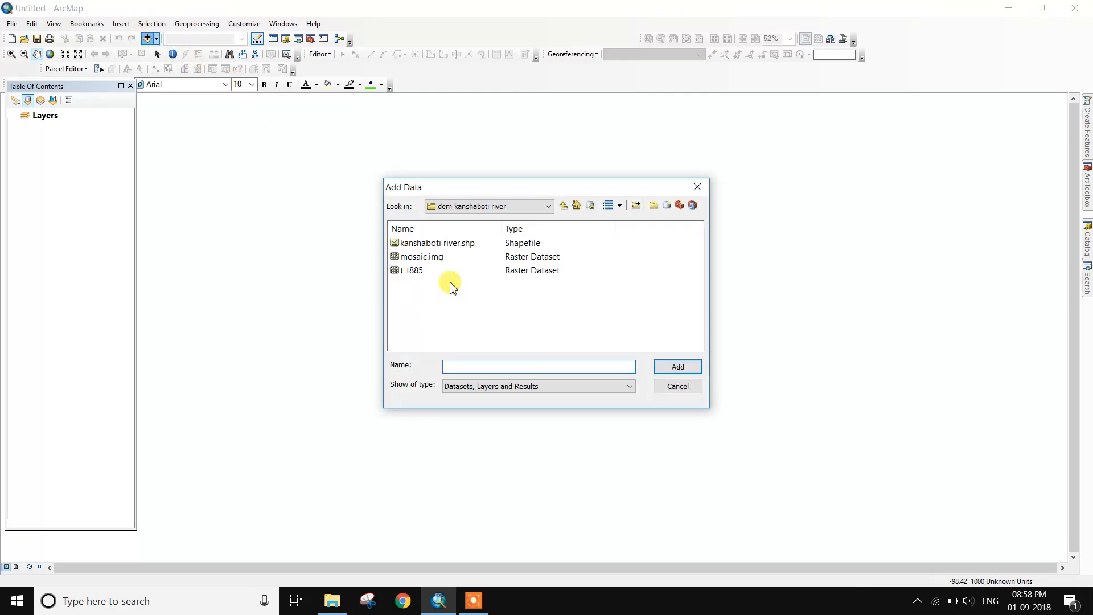
{"action": "left_click", "coordinate": [421, 256]}
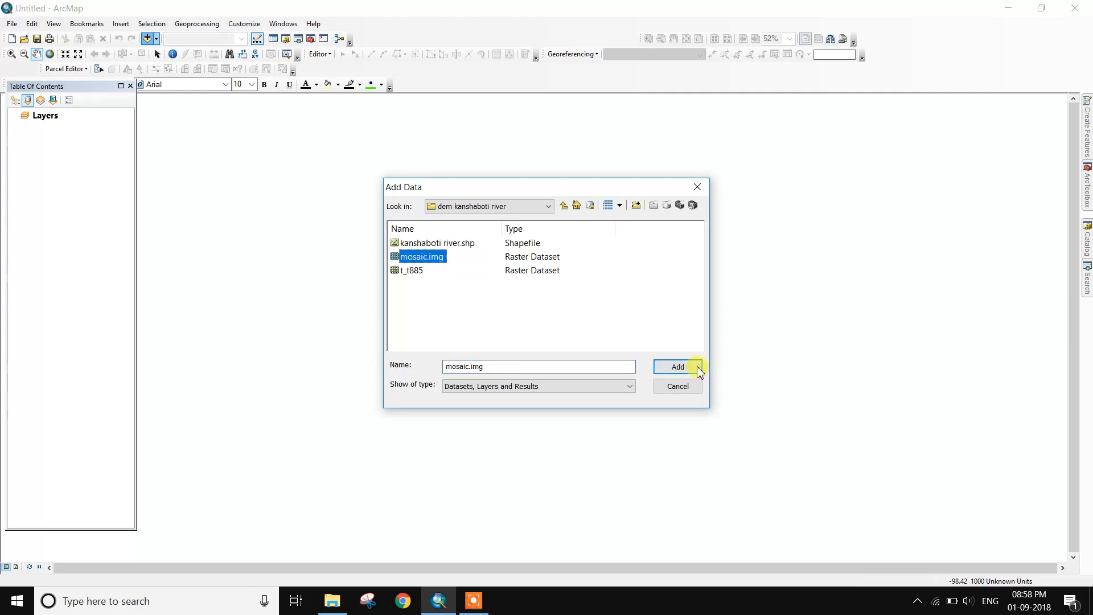
{"action": "left_click", "coordinate": [678, 367]}
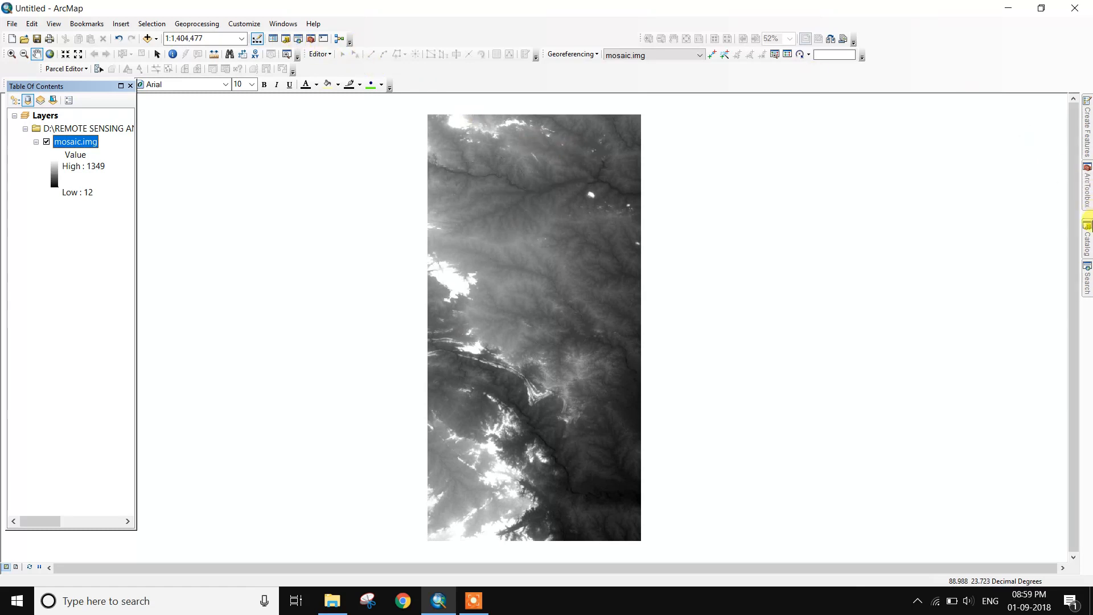
Start a new shapefile in the PD folder, named ASPECT, with Polygon as its feature type.
{"action": "left_click", "coordinate": [1087, 239]}
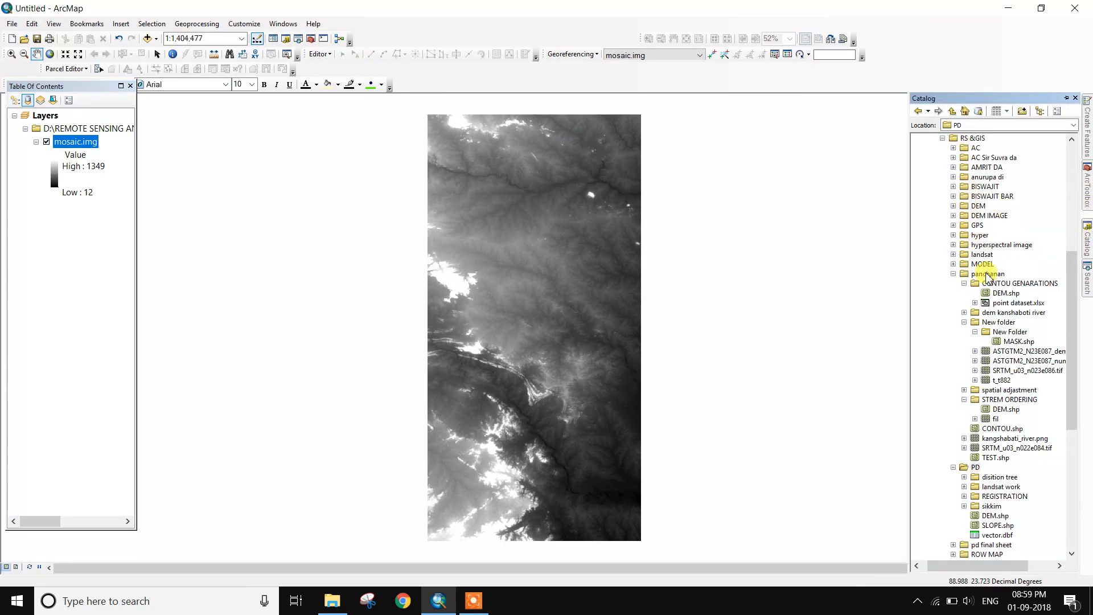
{"action": "right_click", "coordinate": [979, 469]}
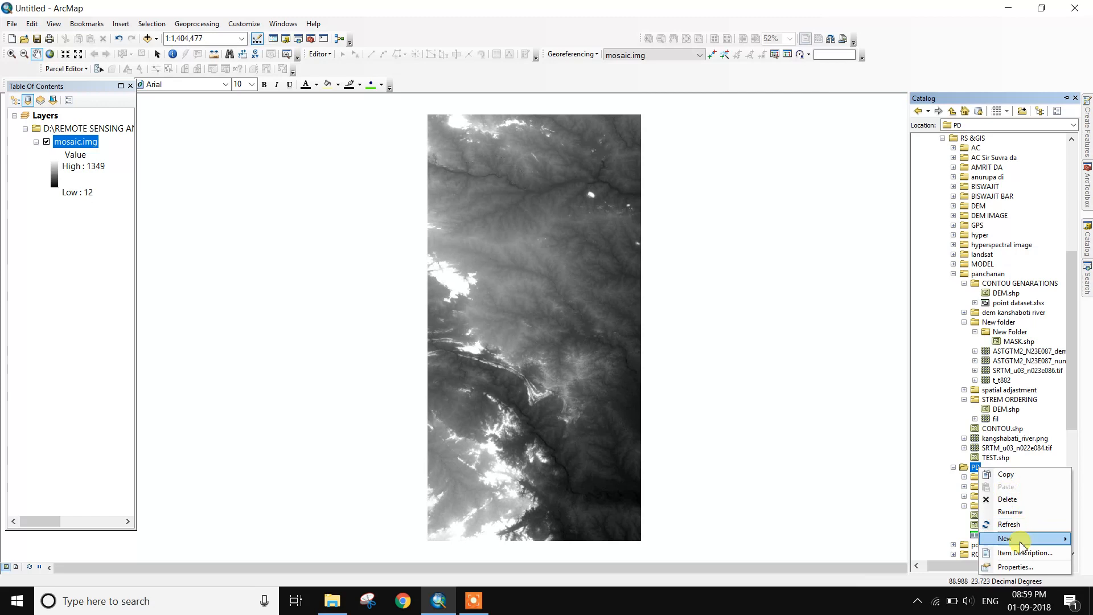
{"action": "mouse_move", "coordinate": [1005, 538]}
{"action": "left_click", "coordinate": [884, 488]}
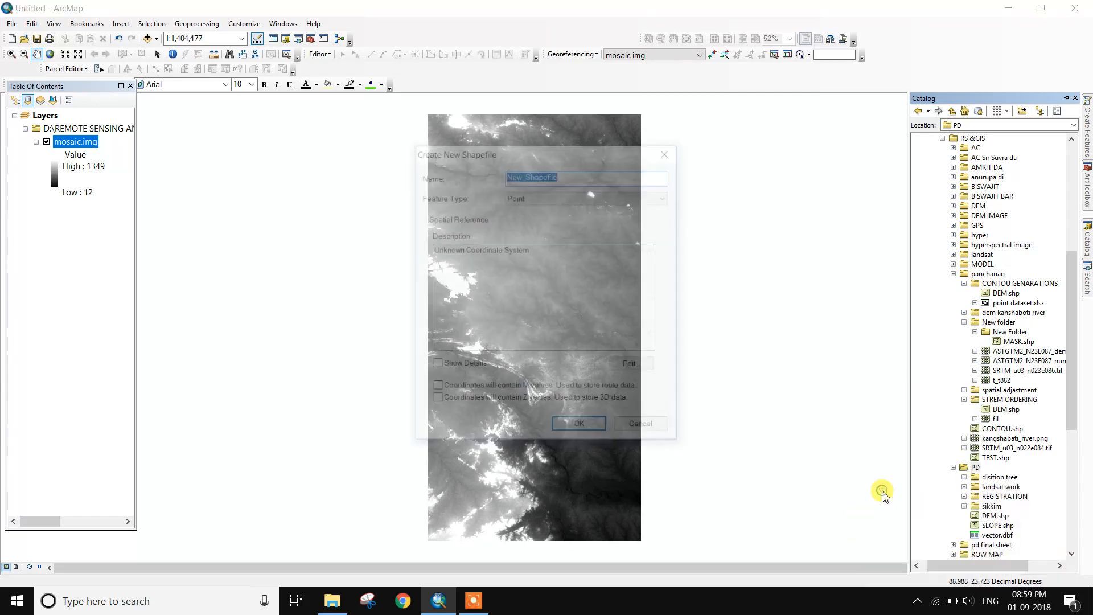
{"action": "type", "text": "ASPECT"}
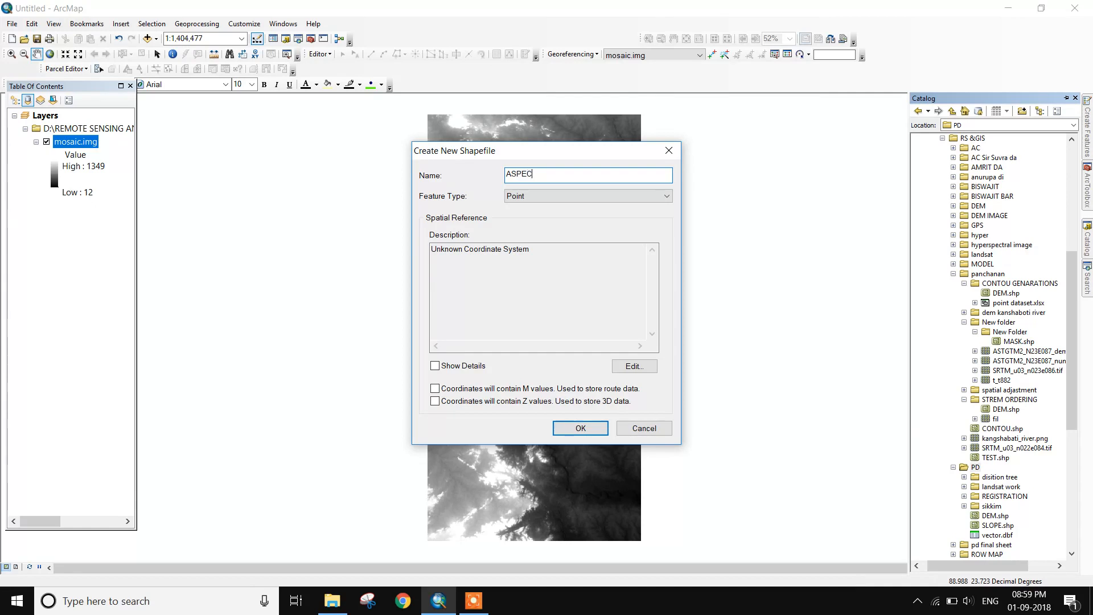
{"action": "left_click", "coordinate": [662, 197]}
{"action": "left_click", "coordinate": [526, 226]}
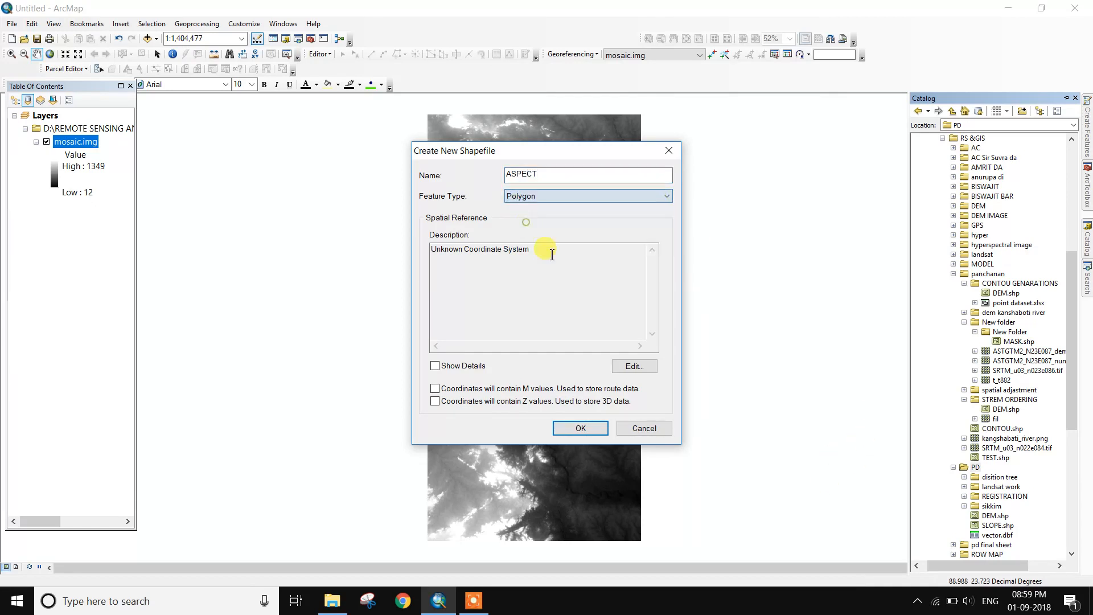
Import the GCS_WGS_1984 coordinate system from mosaic.img for the new shapefile, create it, and close the Catalog.
{"action": "left_click", "coordinate": [646, 368]}
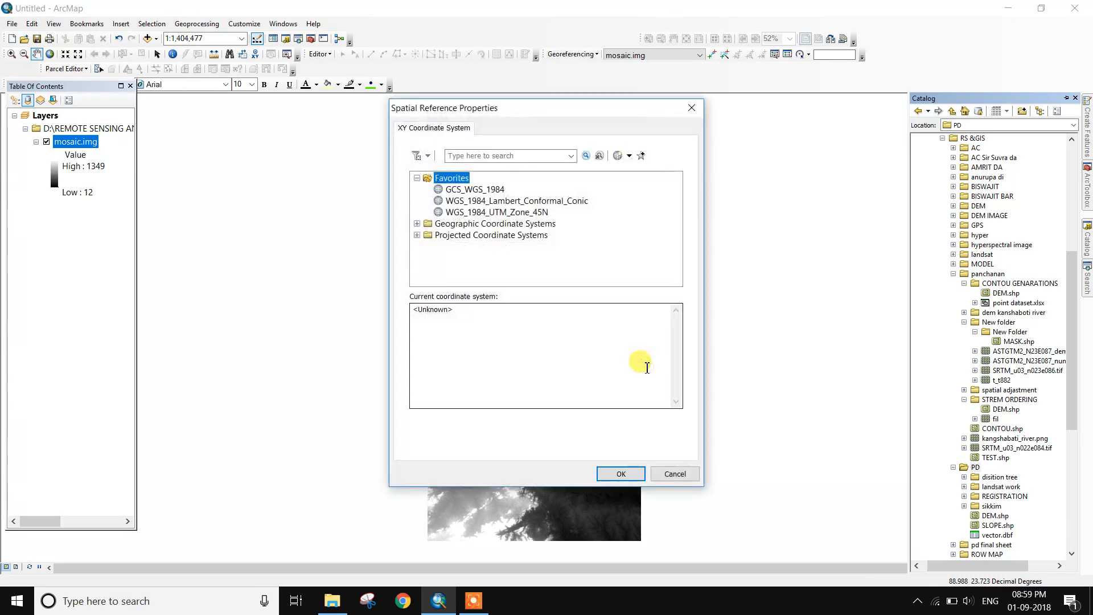
{"action": "left_click", "coordinate": [631, 160]}
{"action": "left_click", "coordinate": [640, 180]}
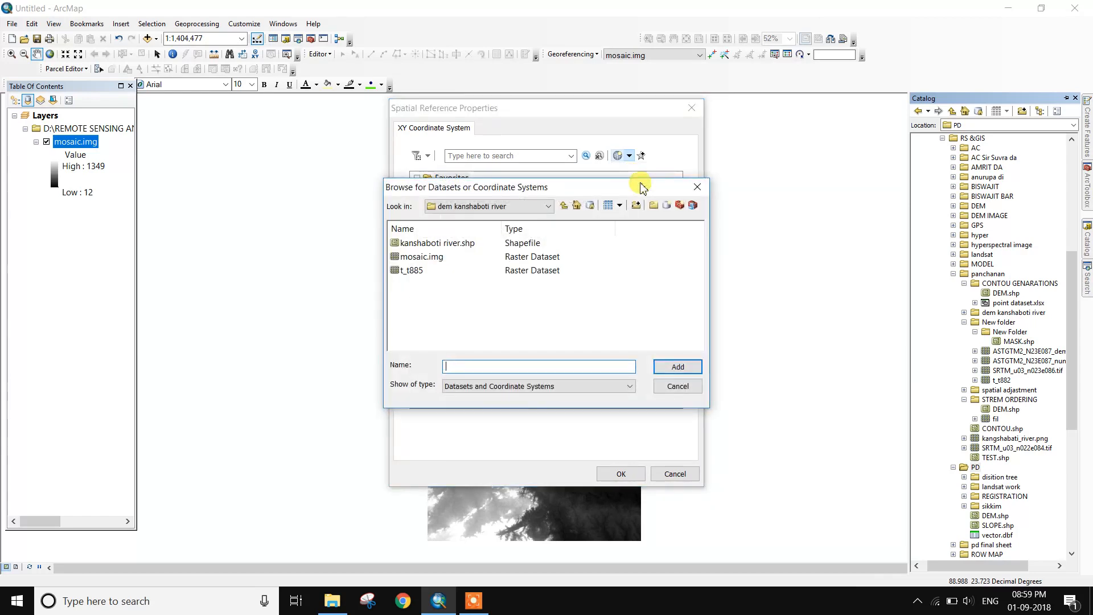
{"action": "left_click", "coordinate": [435, 257]}
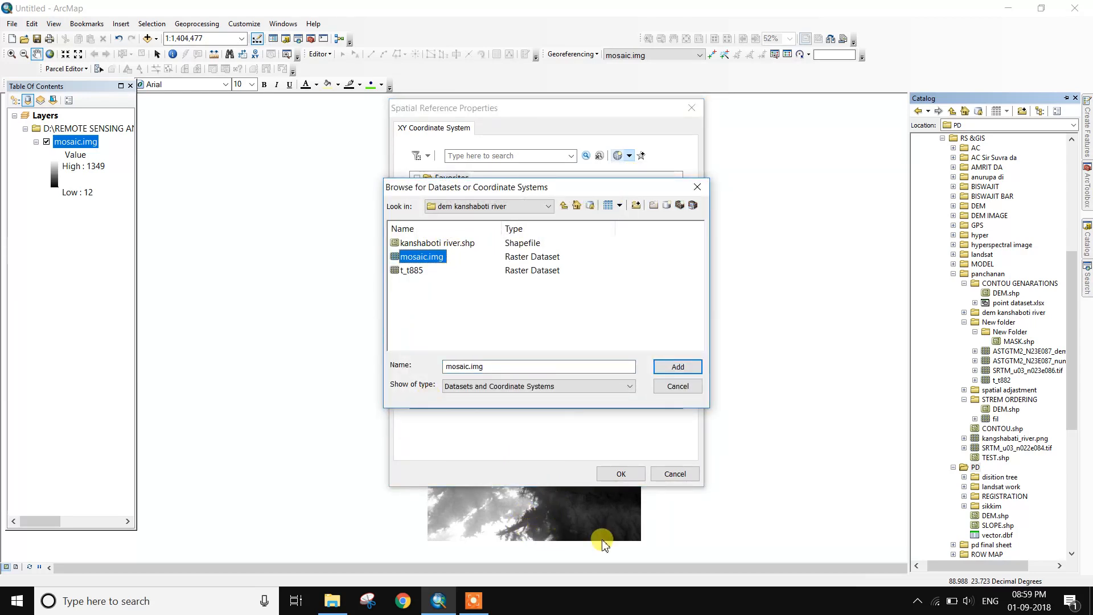
{"action": "left_click", "coordinate": [680, 366]}
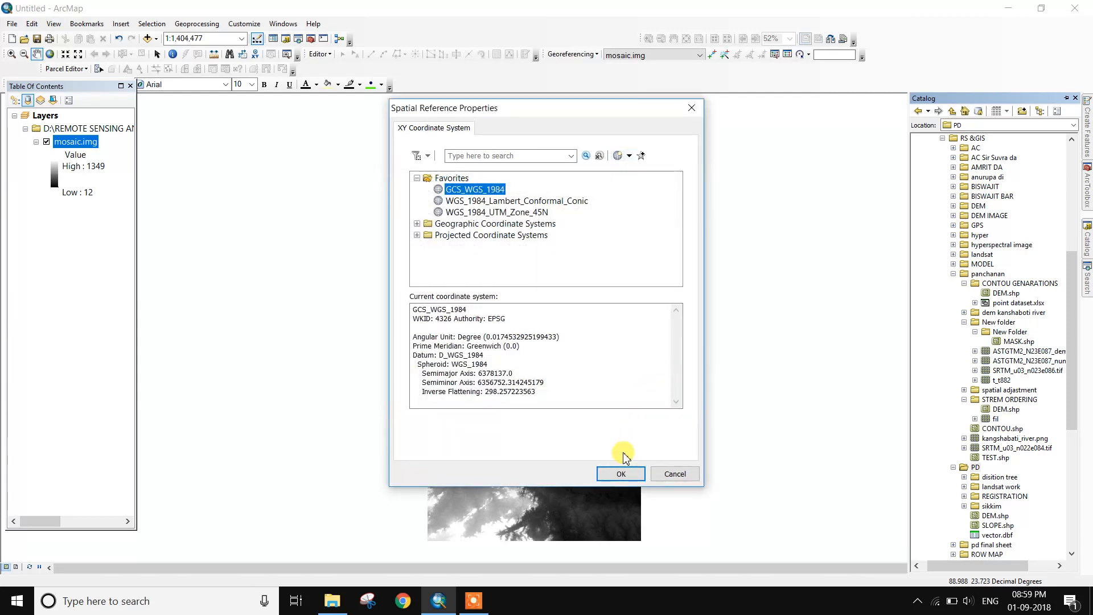
{"action": "left_click", "coordinate": [619, 474]}
{"action": "left_click", "coordinate": [599, 435]}
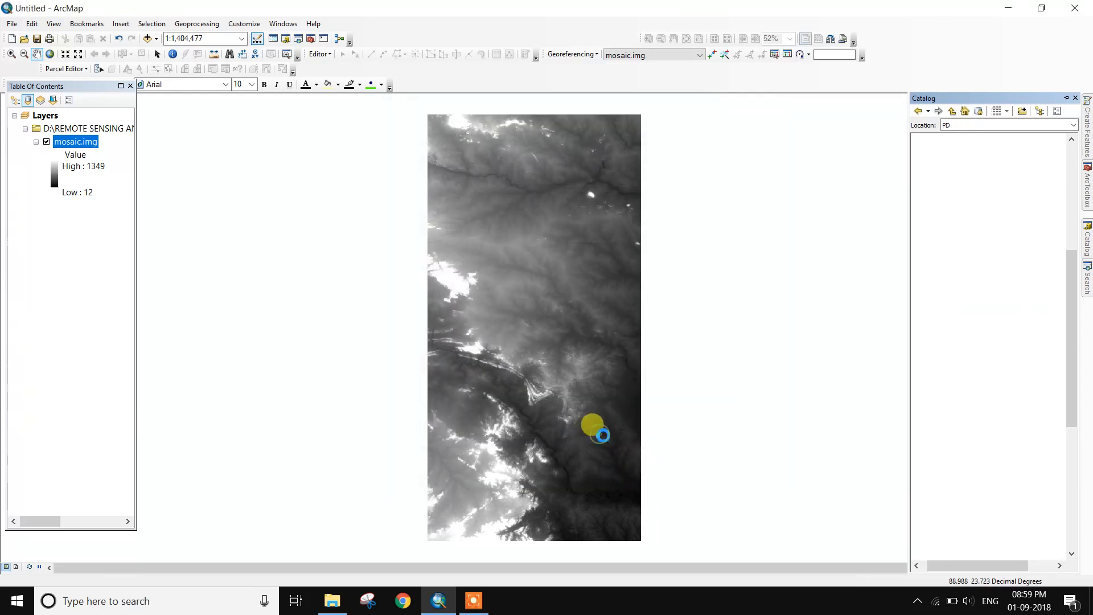
{"action": "left_click", "coordinate": [1065, 99]}
{"action": "left_click", "coordinate": [1068, 100]}
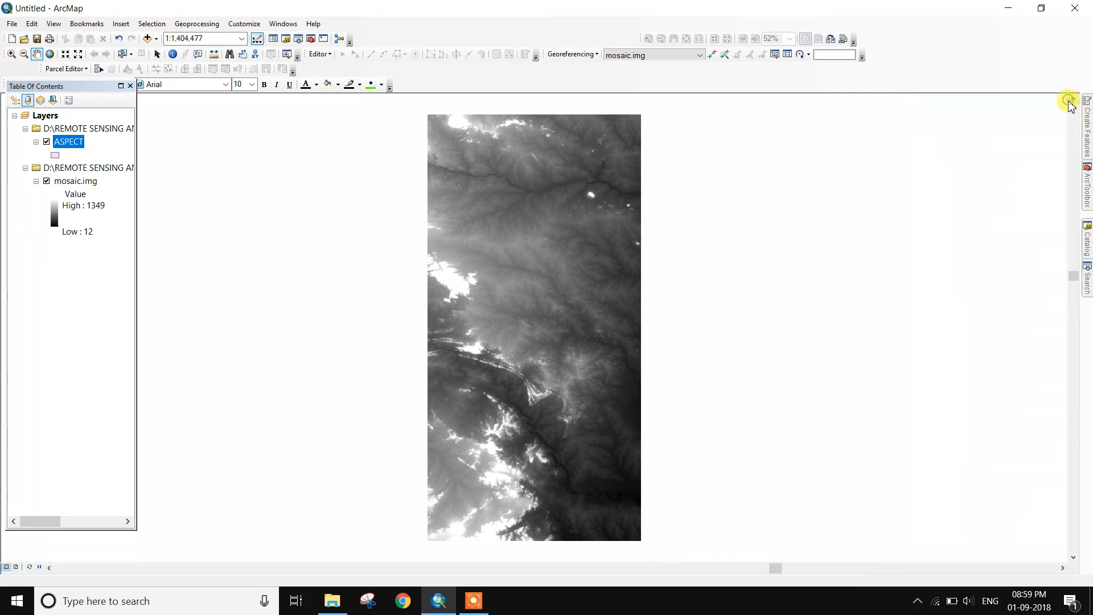
Start an edit session on the ASPECT layer with its feature templates shown.
{"action": "left_click", "coordinate": [1088, 136]}
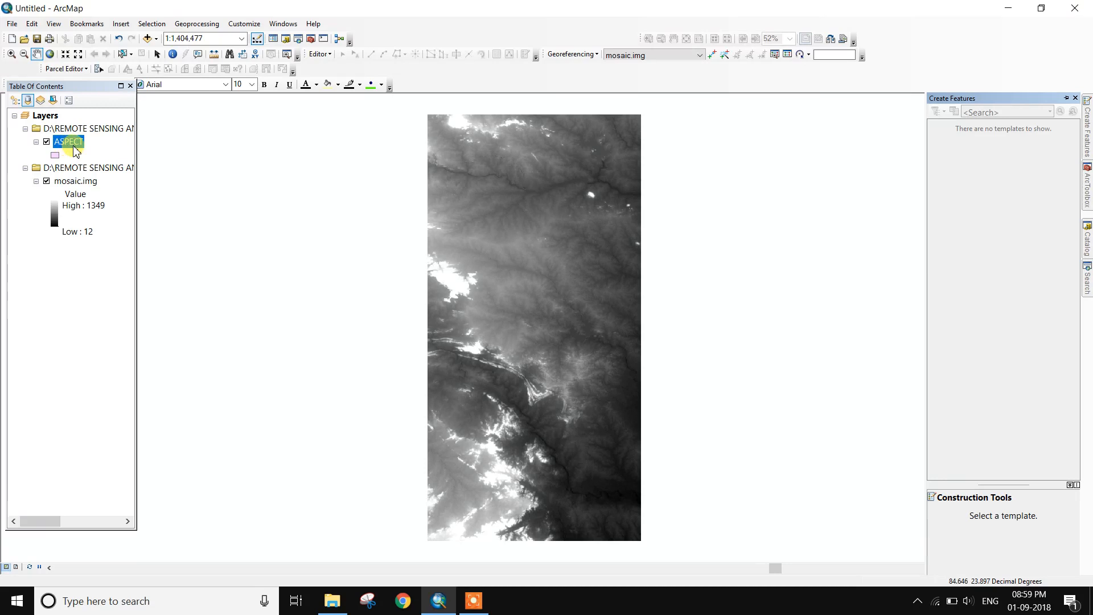
{"action": "left_click", "coordinate": [319, 53]}
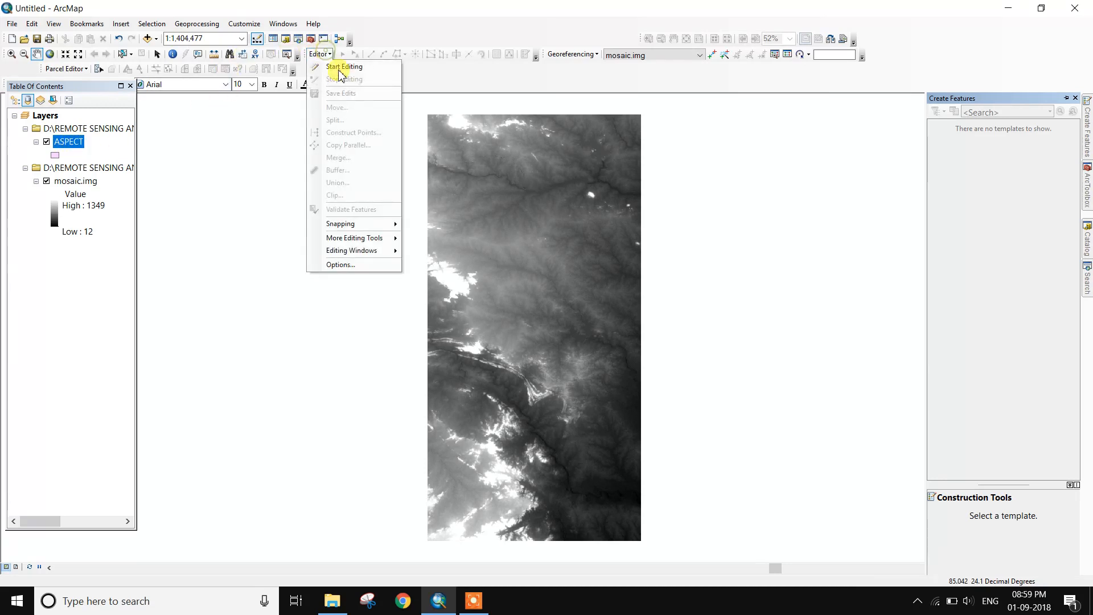
{"action": "left_click", "coordinate": [342, 67]}
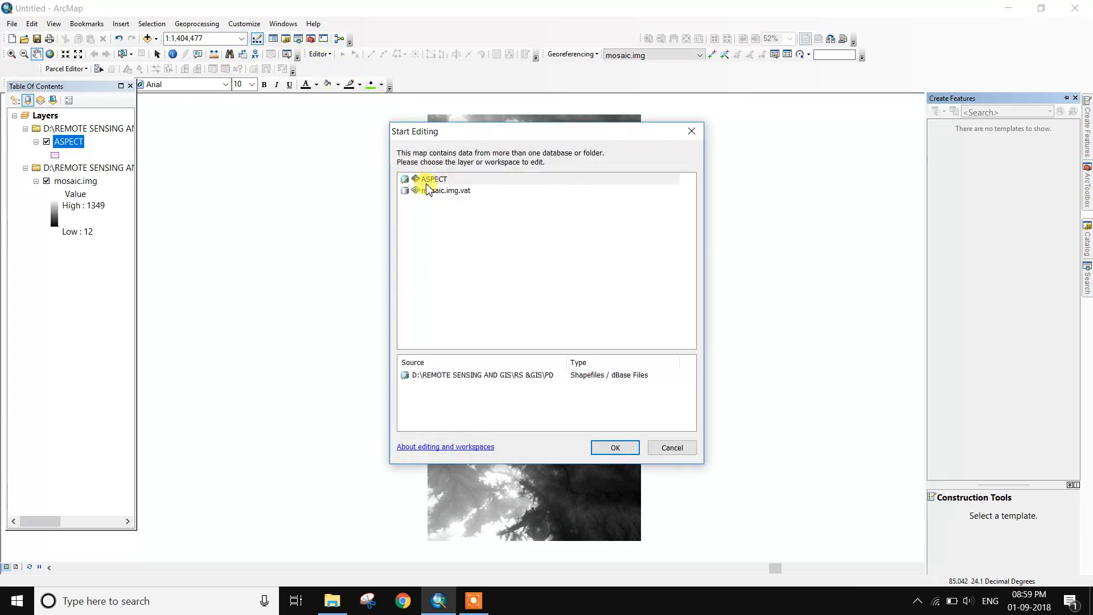
{"action": "left_click", "coordinate": [430, 180]}
{"action": "left_click", "coordinate": [608, 448]}
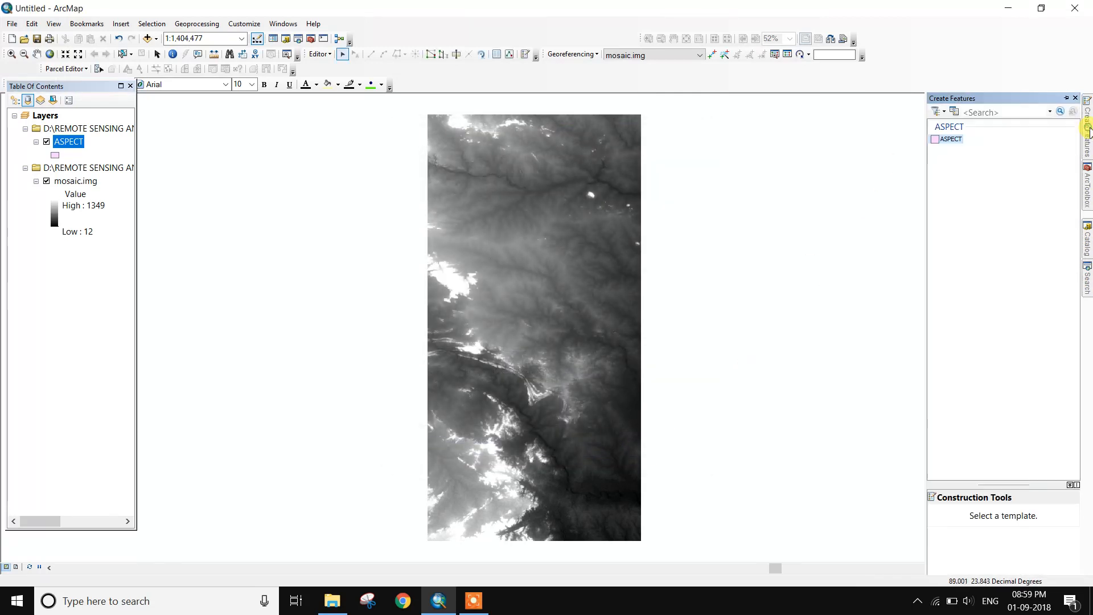
Draw a roughly rectangular ASPECT polygon across nearly the full width of the DEM's lower part, and save the edits.
{"action": "left_click", "coordinate": [950, 139]}
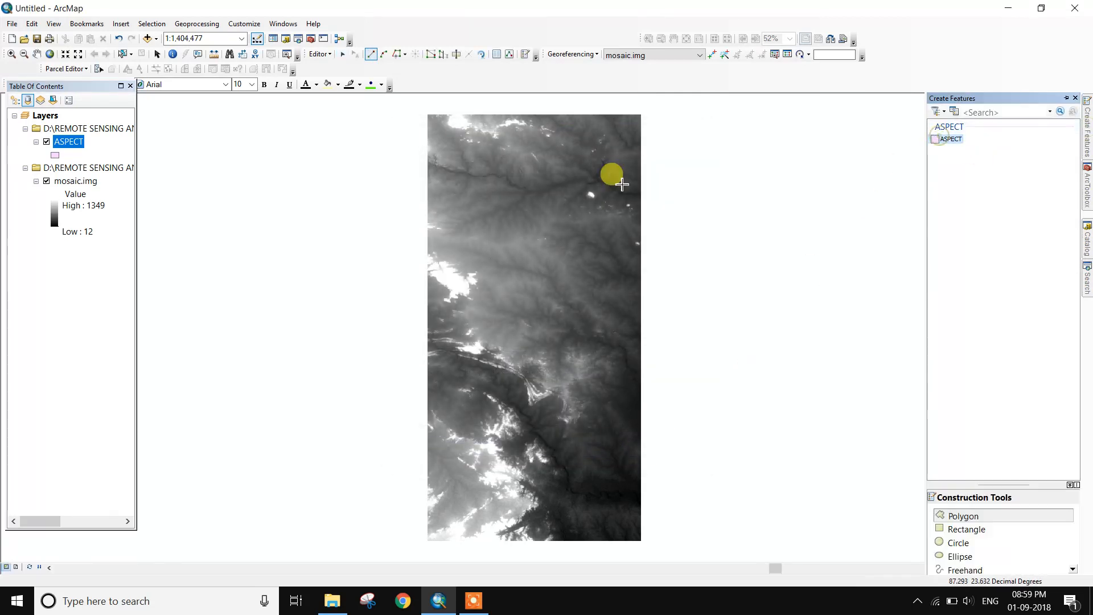
{"action": "left_click", "coordinate": [430, 141]}
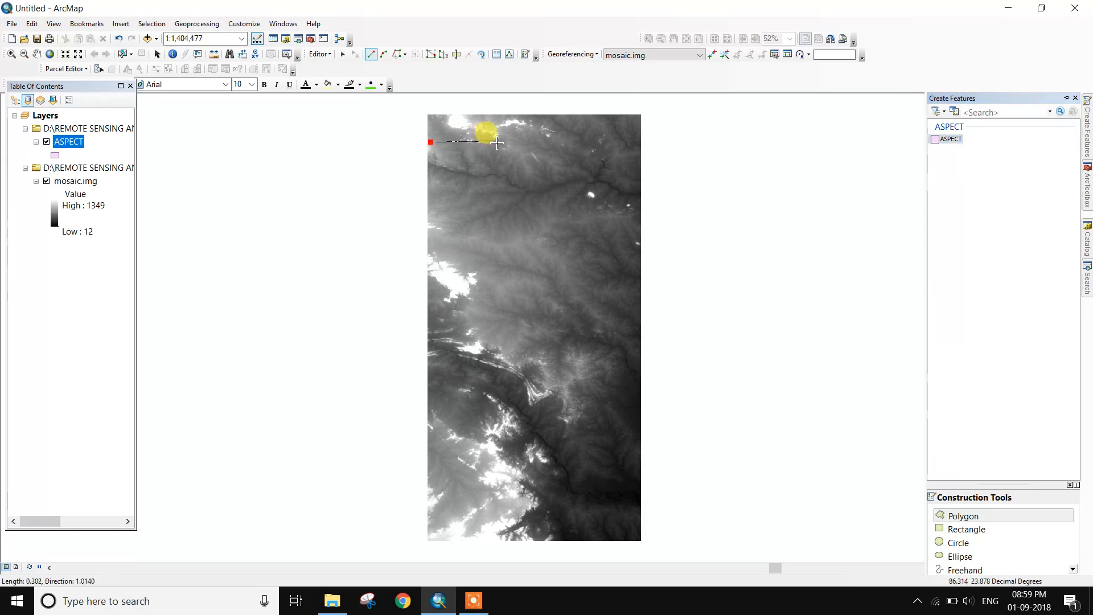
{"action": "key", "text": "Escape"}
{"action": "left_click", "coordinate": [430, 378]}
{"action": "left_click", "coordinate": [476, 378]}
{"action": "left_click", "coordinate": [520, 379]}
{"action": "left_click", "coordinate": [556, 379]}
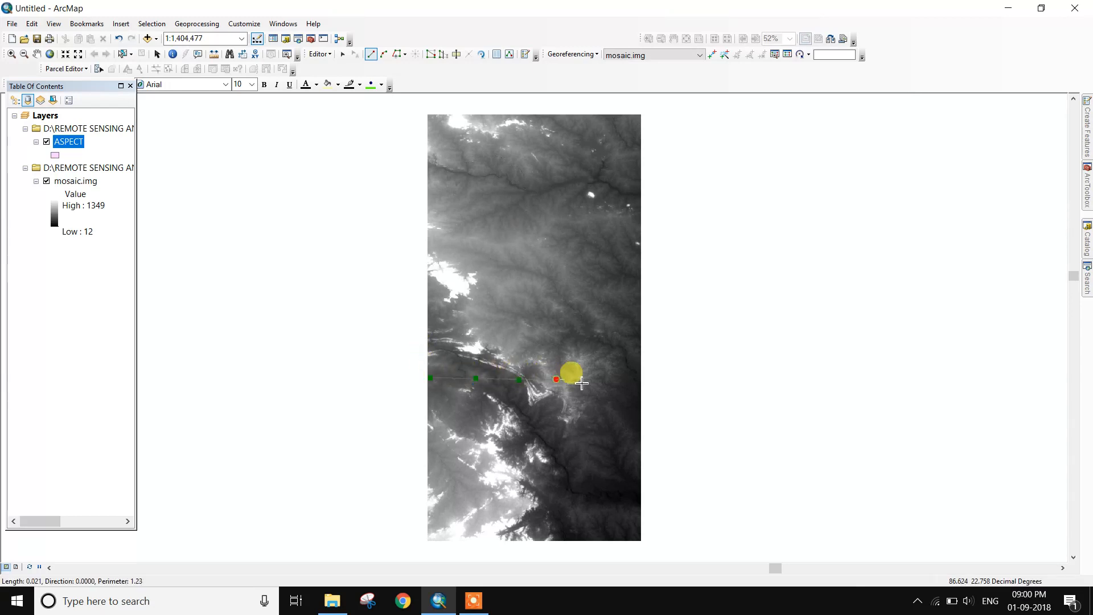
{"action": "double_click", "coordinate": [638, 385]}
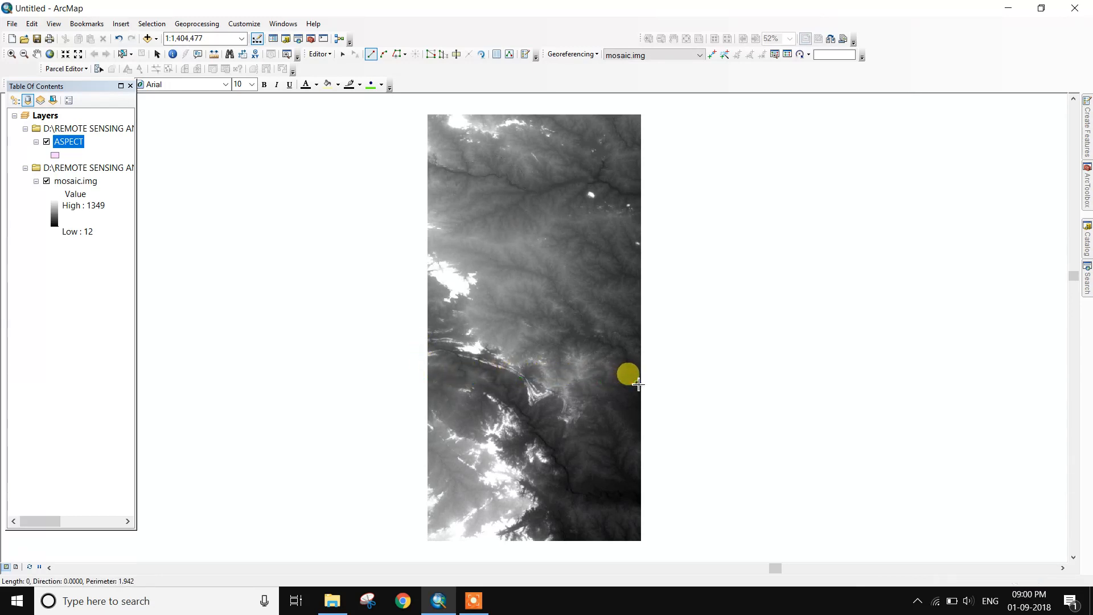
{"action": "left_click", "coordinate": [637, 456]}
{"action": "left_click", "coordinate": [638, 508]}
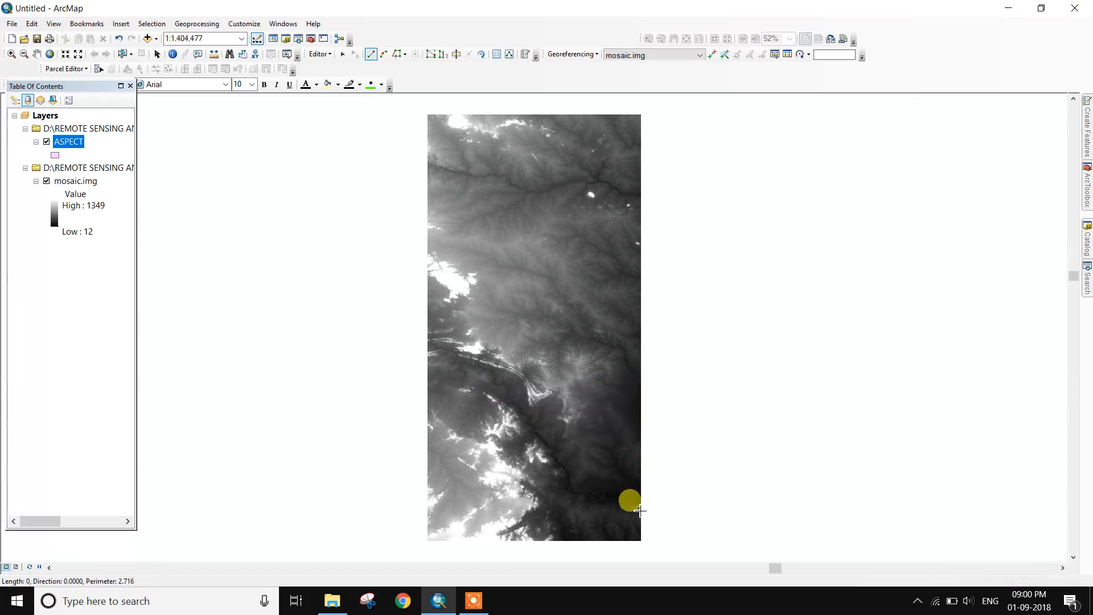
{"action": "left_click", "coordinate": [434, 512]}
{"action": "double_click", "coordinate": [433, 382]}
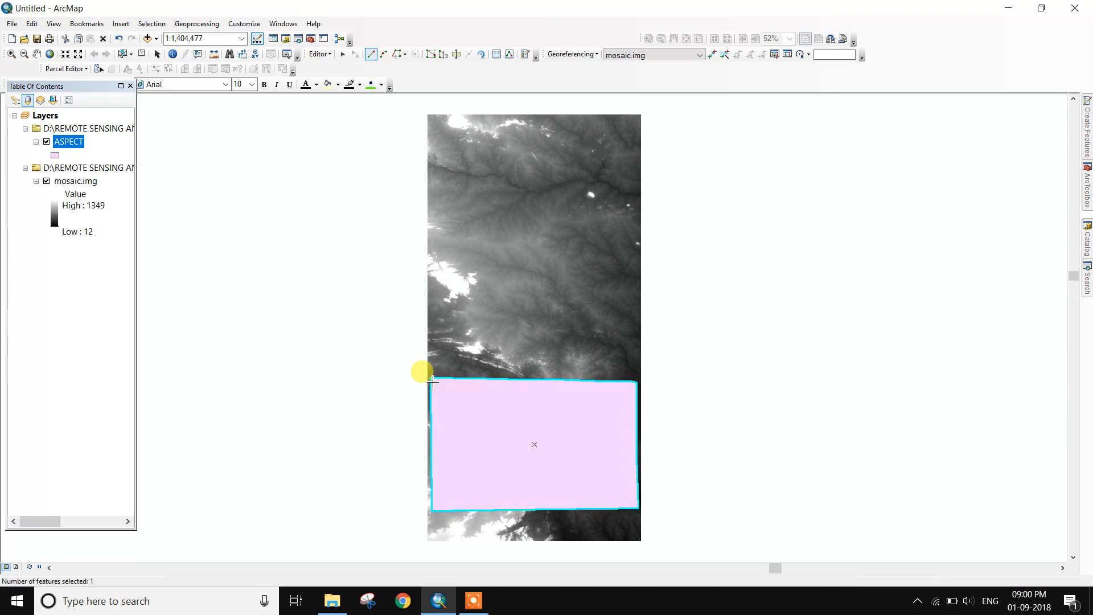
{"action": "left_click", "coordinate": [322, 54]}
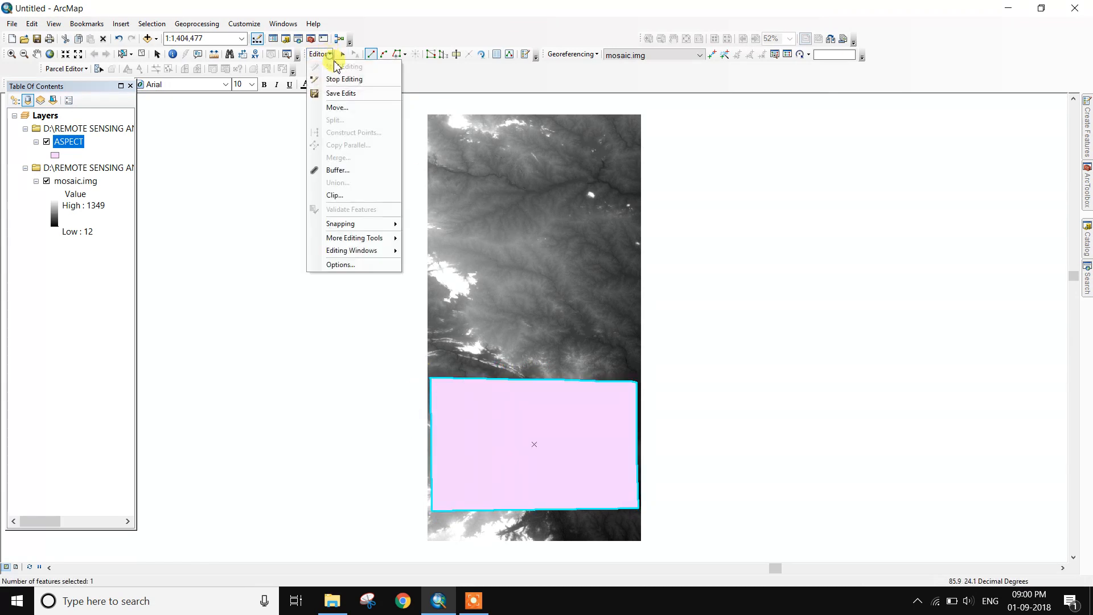
{"action": "left_click", "coordinate": [333, 92]}
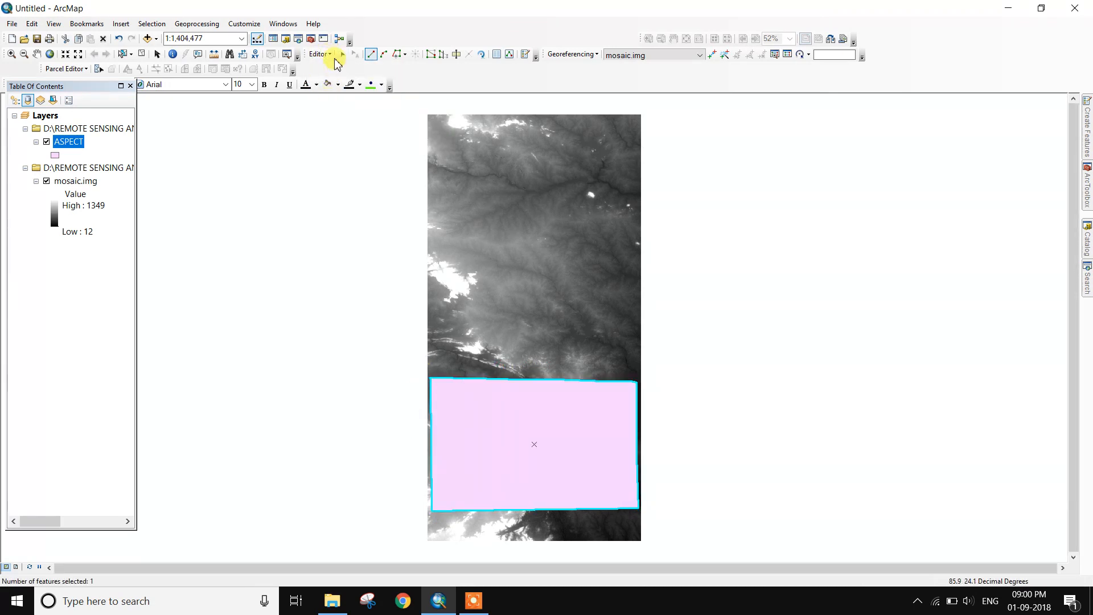
Open the Extract by Mask tool from the Extraction toolset of the Spatial Analyst Tools.
{"action": "left_click", "coordinate": [310, 40]}
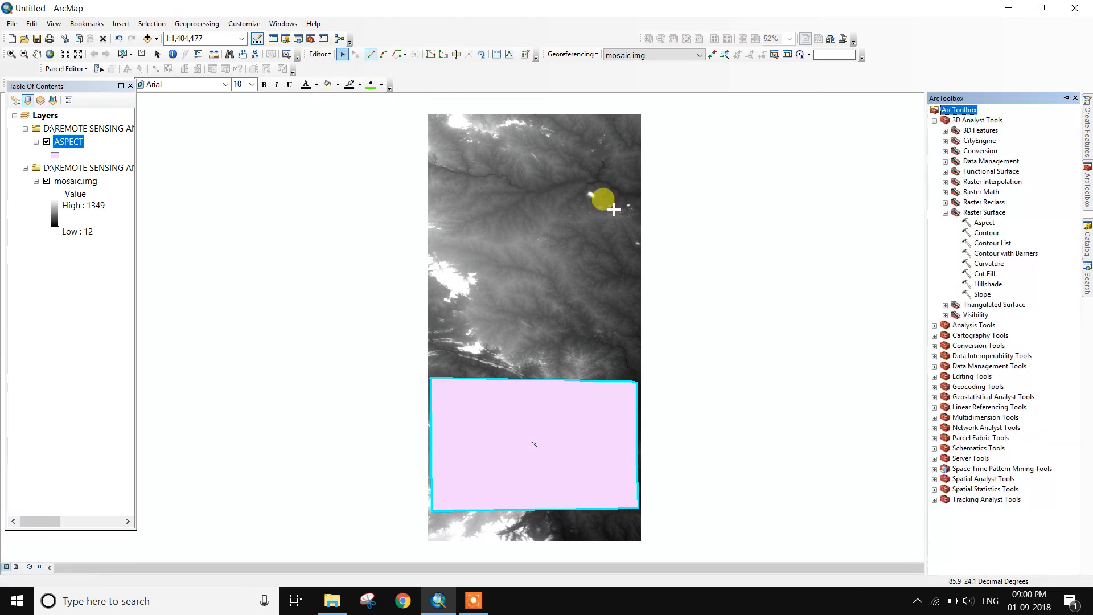
{"action": "left_click", "coordinate": [946, 213]}
{"action": "left_click", "coordinate": [935, 120]}
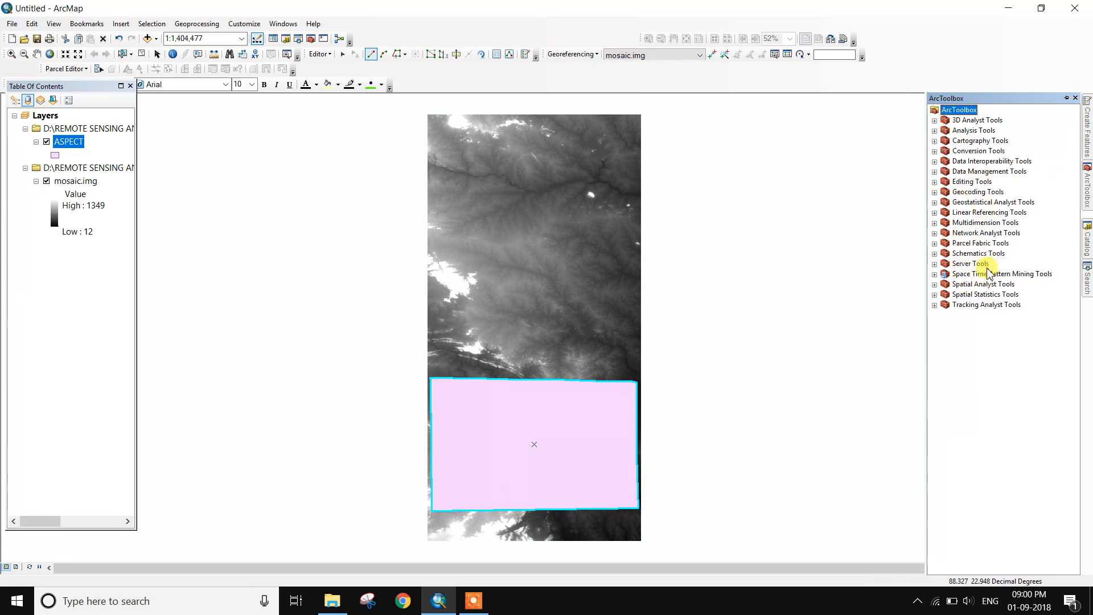
{"action": "left_click", "coordinate": [965, 285]}
{"action": "left_click", "coordinate": [965, 286]}
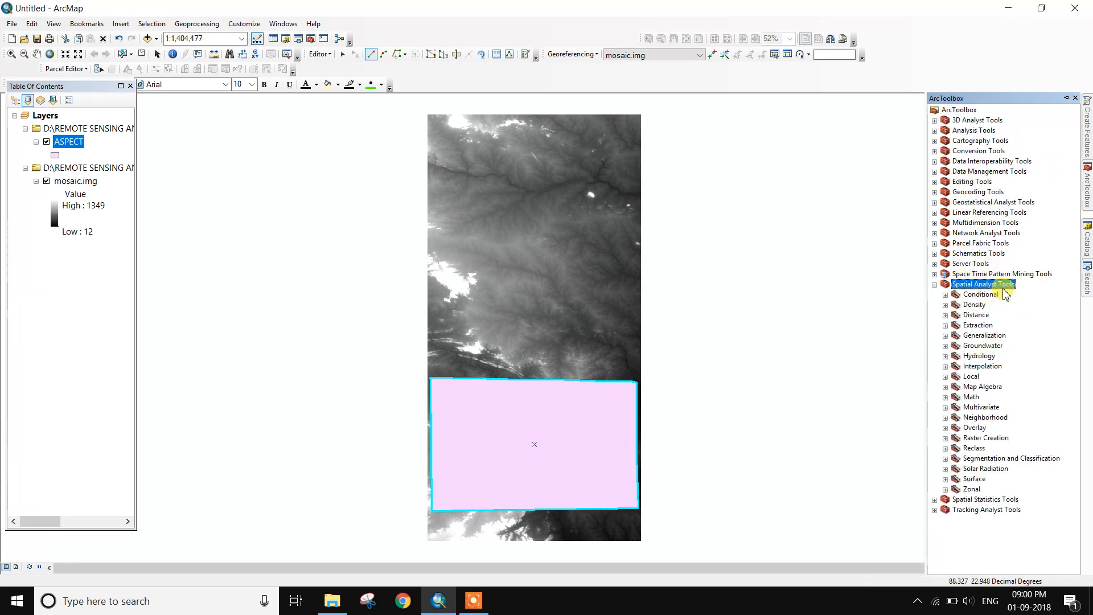
{"action": "double_click", "coordinate": [977, 325]}
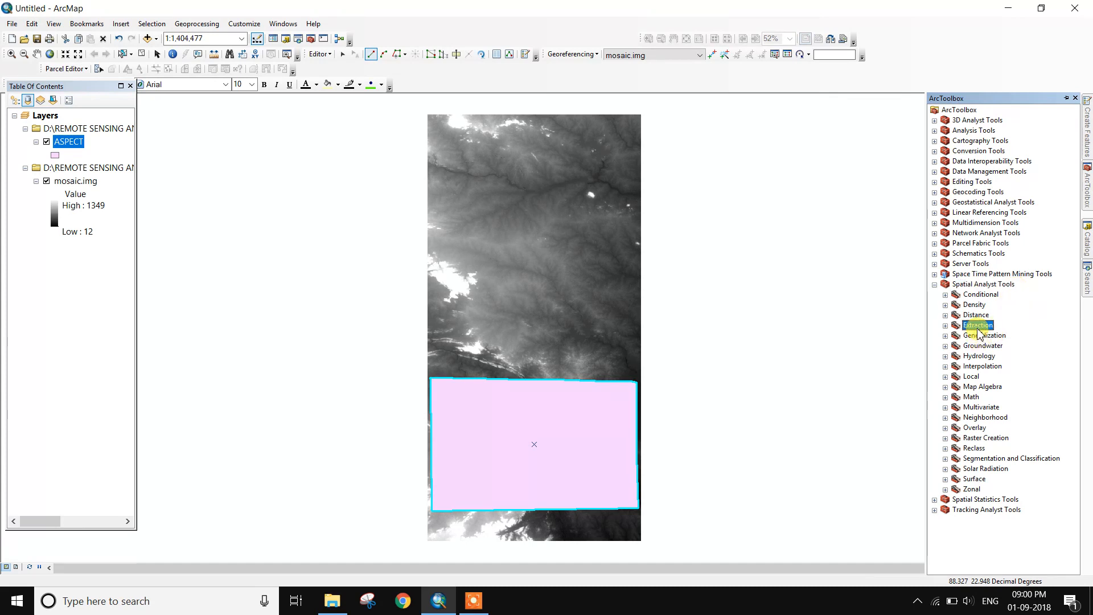
{"action": "left_click", "coordinate": [1015, 356]}
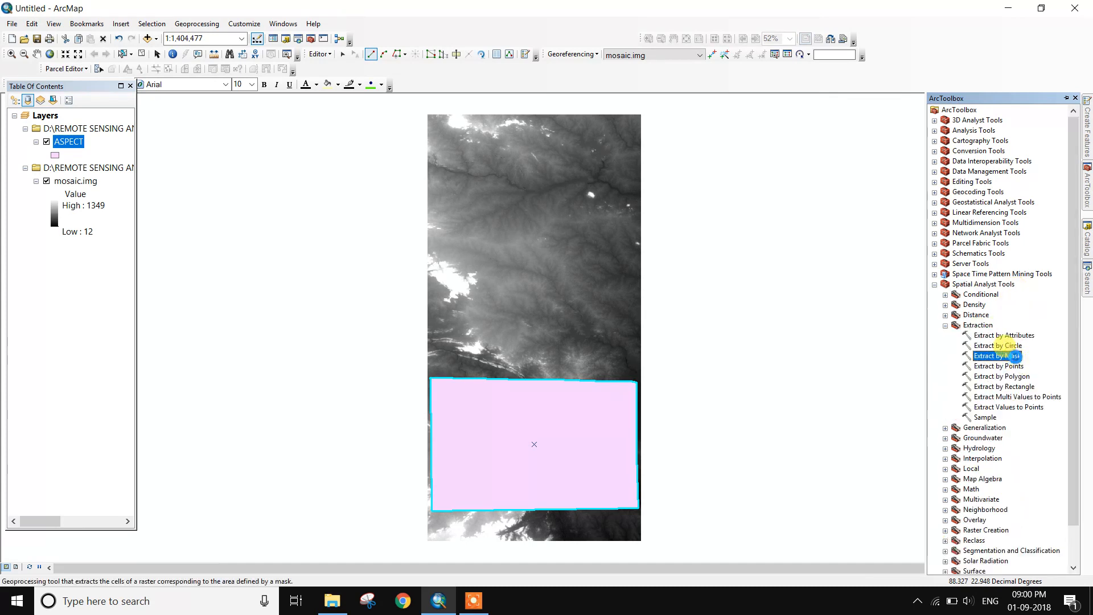
{"action": "double_click", "coordinate": [1015, 356]}
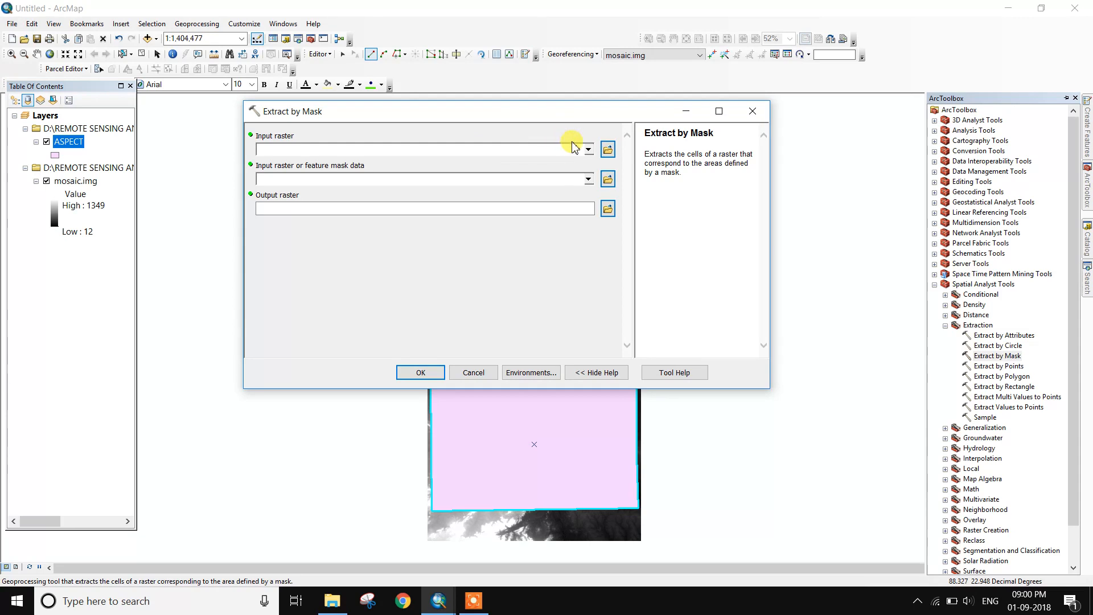
Run Extract by Mask with mosaic.img as input raster and ASPECT as mask, keeping the default output location, and close the completion report.
{"action": "left_click", "coordinate": [588, 149]}
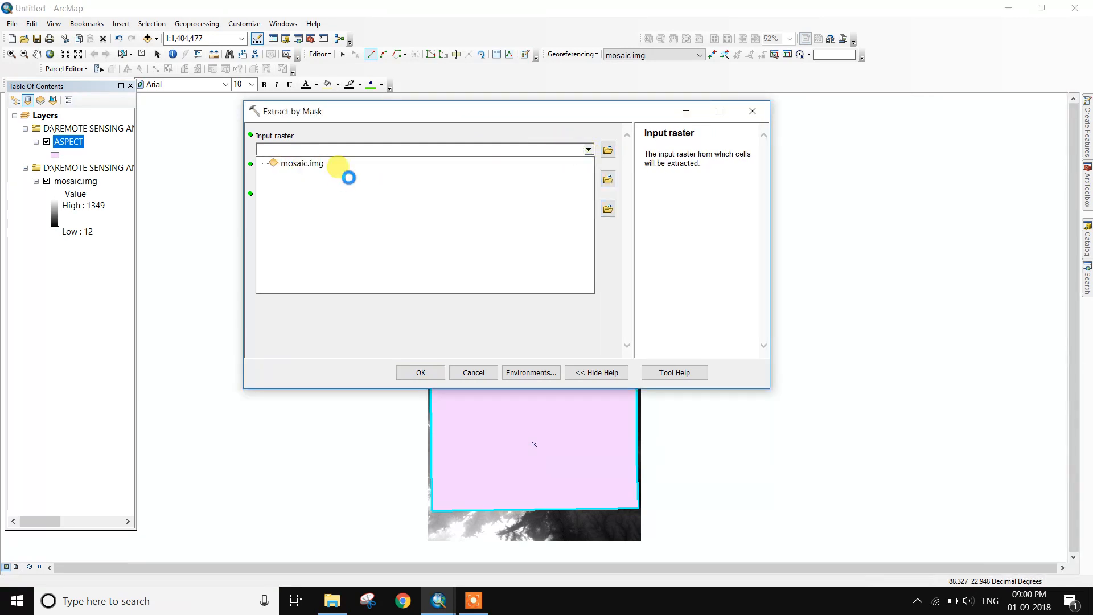
{"action": "left_click", "coordinate": [337, 165]}
{"action": "left_click", "coordinate": [588, 179]}
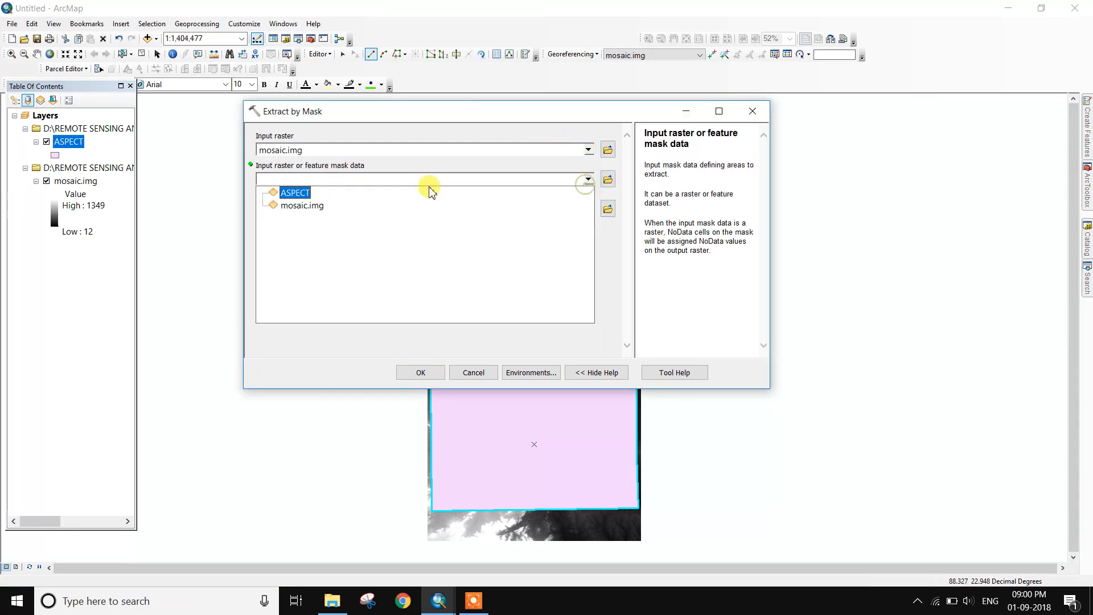
{"action": "left_click", "coordinate": [296, 195]}
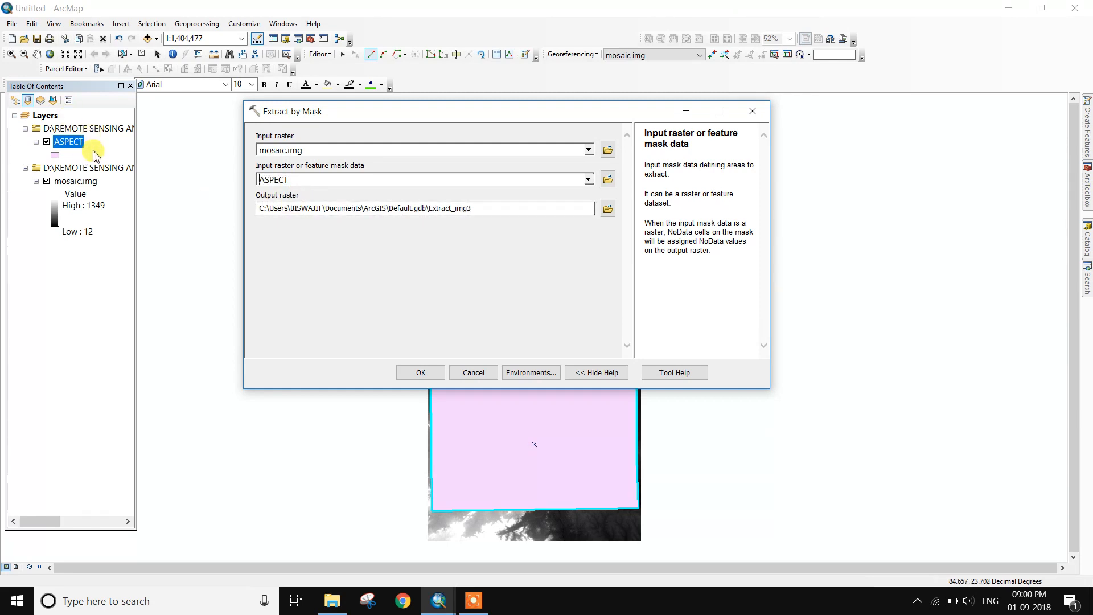
{"action": "left_click", "coordinate": [608, 209]}
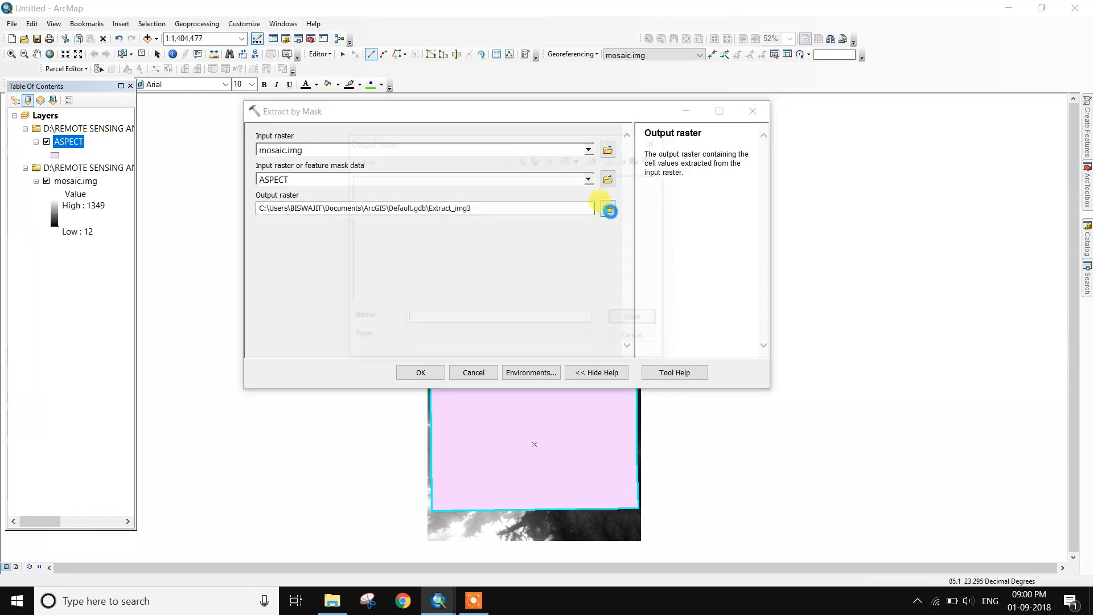
{"action": "left_click", "coordinate": [650, 143]}
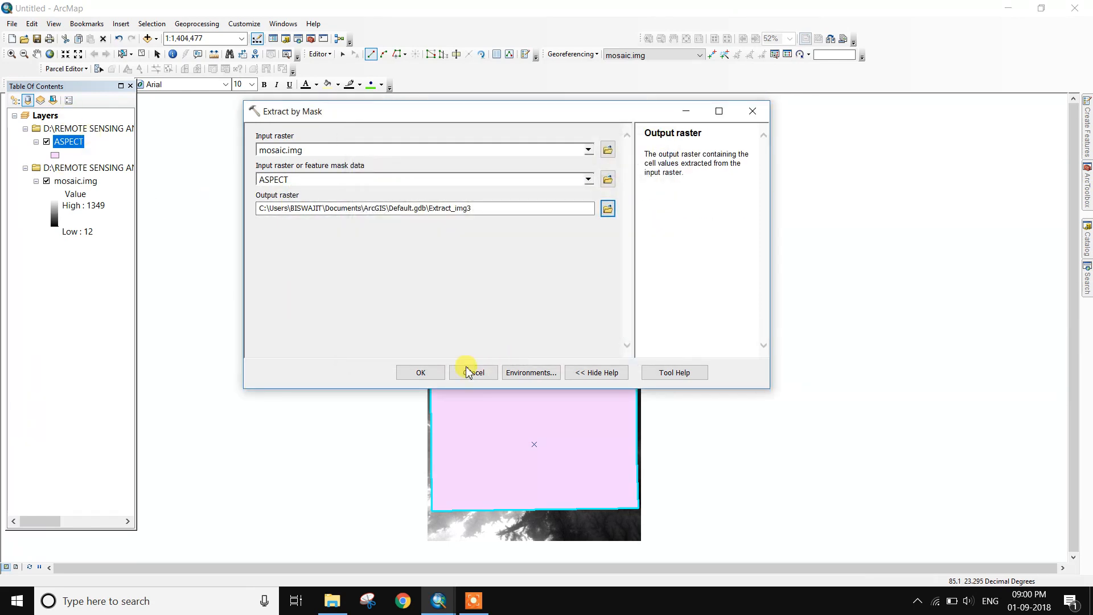
{"action": "left_click", "coordinate": [433, 374]}
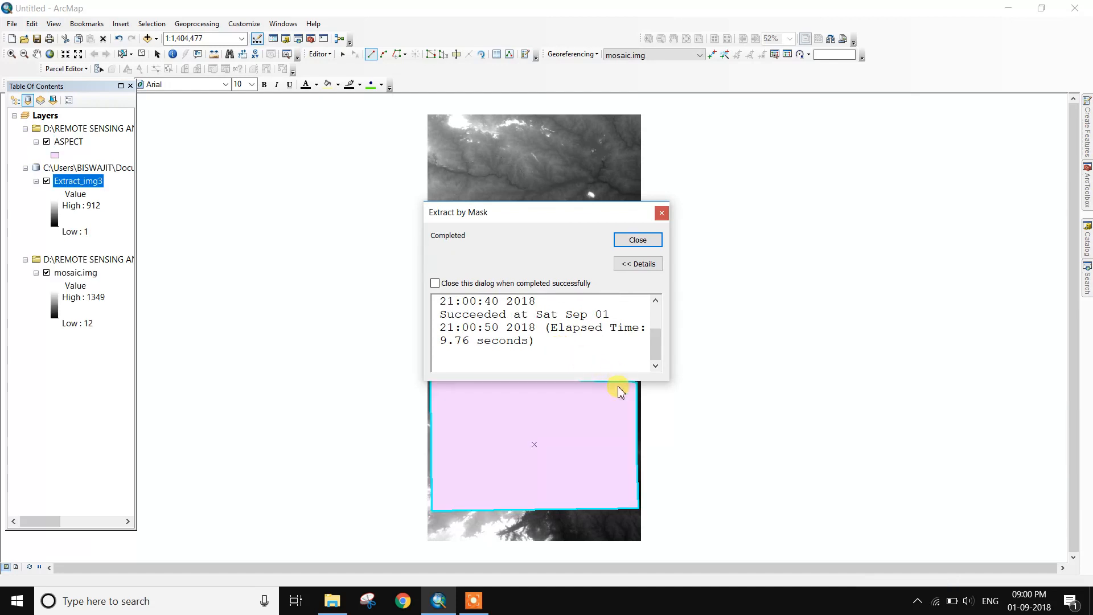
{"action": "left_click", "coordinate": [636, 242]}
Hide the mosaic.img and ASPECT layers and bring the extracted raster into closer view at about 1:400,000.
{"action": "left_click", "coordinate": [47, 273]}
{"action": "left_click", "coordinate": [46, 142]}
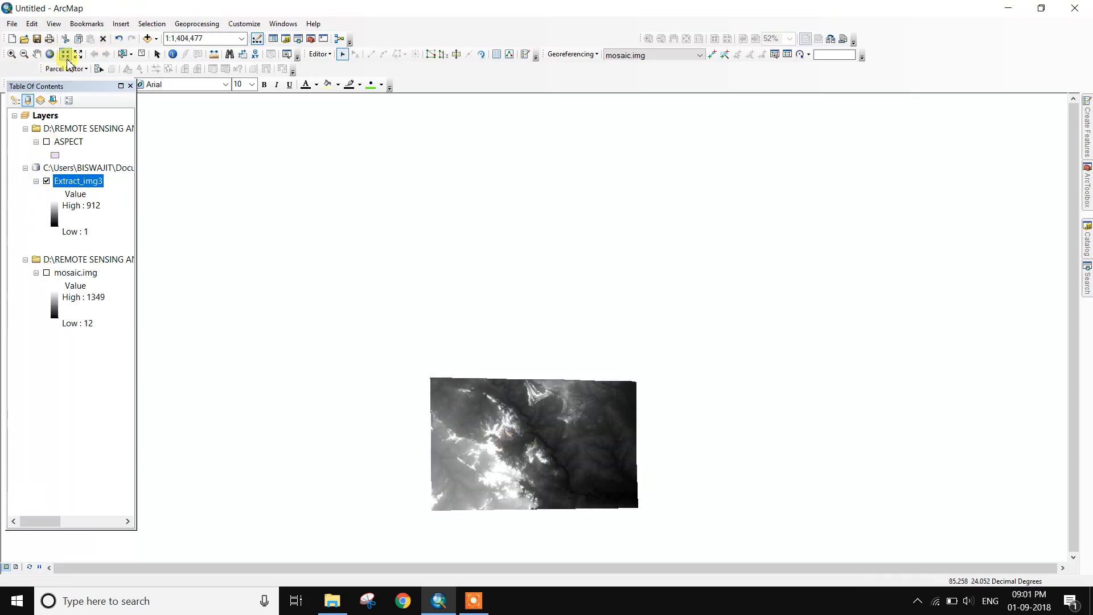
{"action": "left_click", "coordinate": [37, 54]}
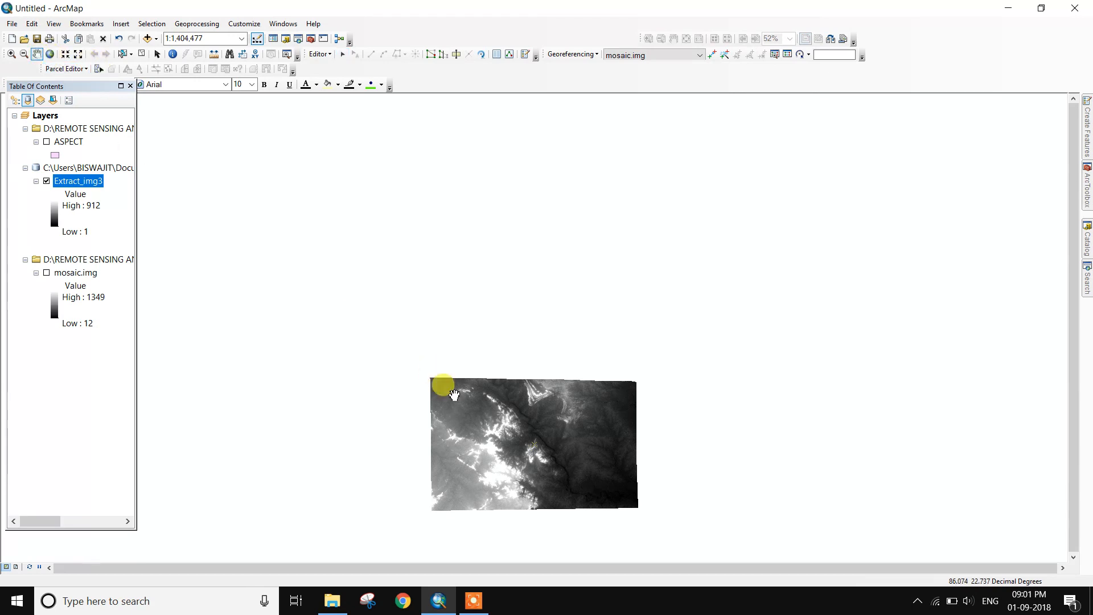
{"action": "left_click_drag", "start_coordinate": [453, 393], "coordinate": [478, 230]}
{"action": "scroll", "coordinate": [479, 230], "scroll_direction": "down", "scroll_amount": 5}
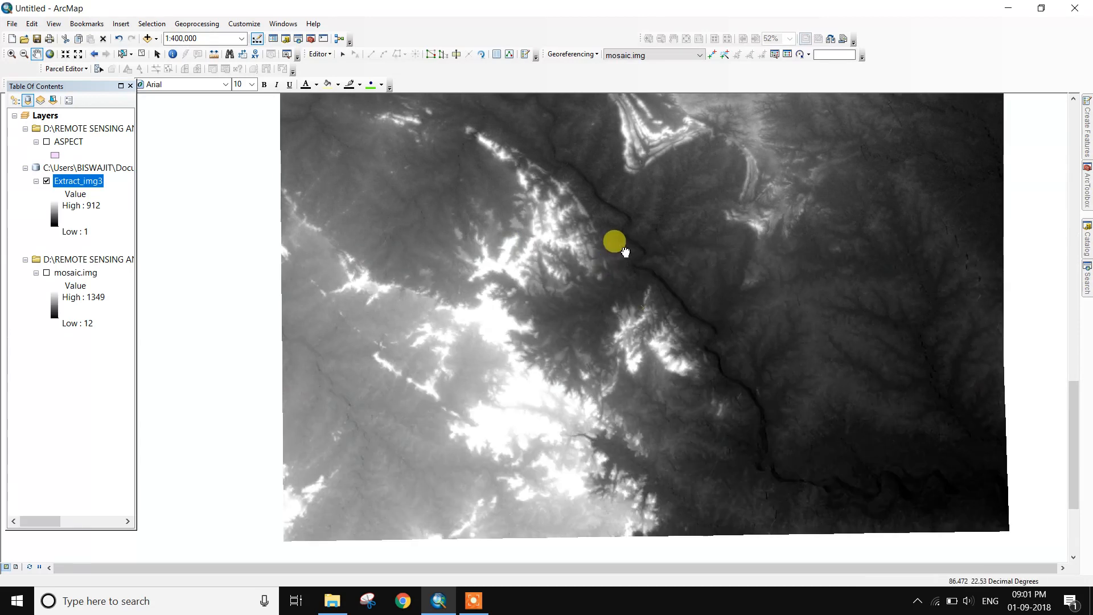
{"action": "left_click_drag", "start_coordinate": [624, 254], "coordinate": [568, 258]}
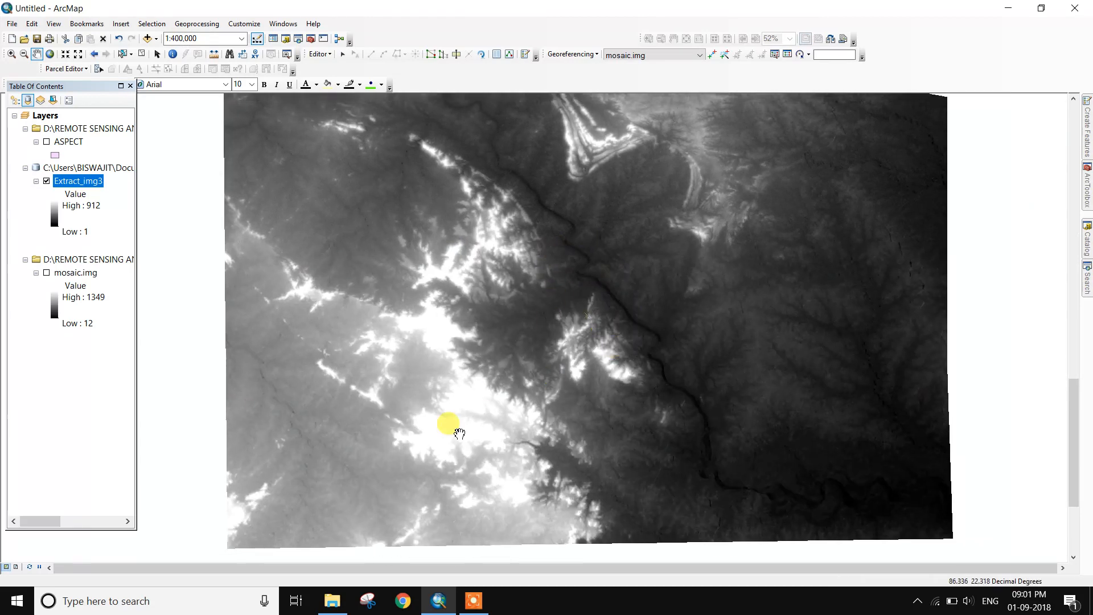
{"action": "left_click", "coordinate": [158, 54]}
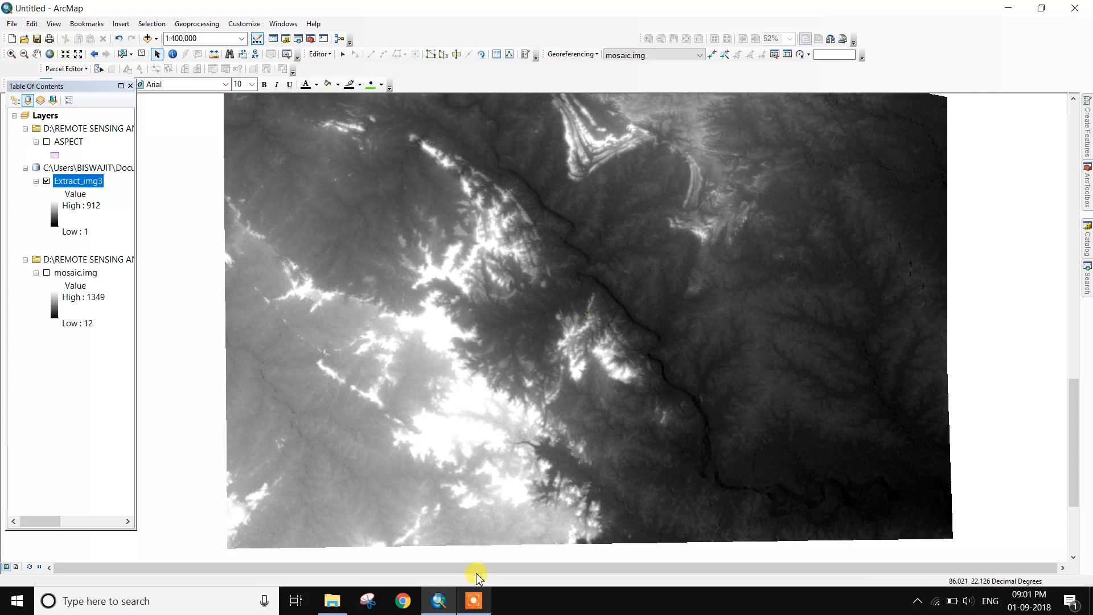
Open the Aspect tool from the Surface toolset of the Spatial Analyst Tools.
{"action": "left_click", "coordinate": [311, 38]}
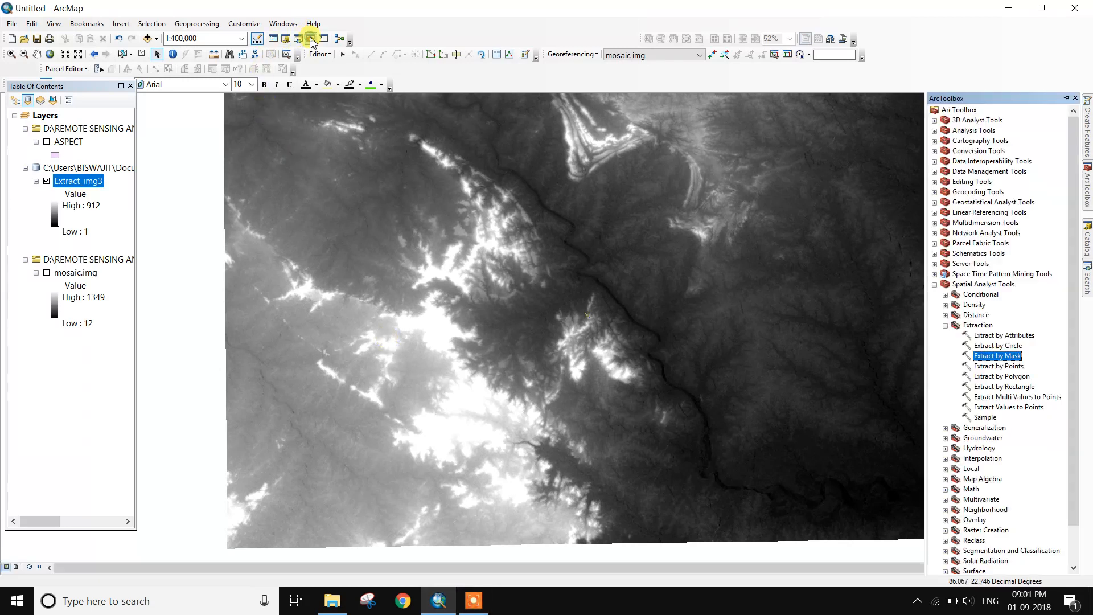
{"action": "left_click", "coordinate": [945, 326]}
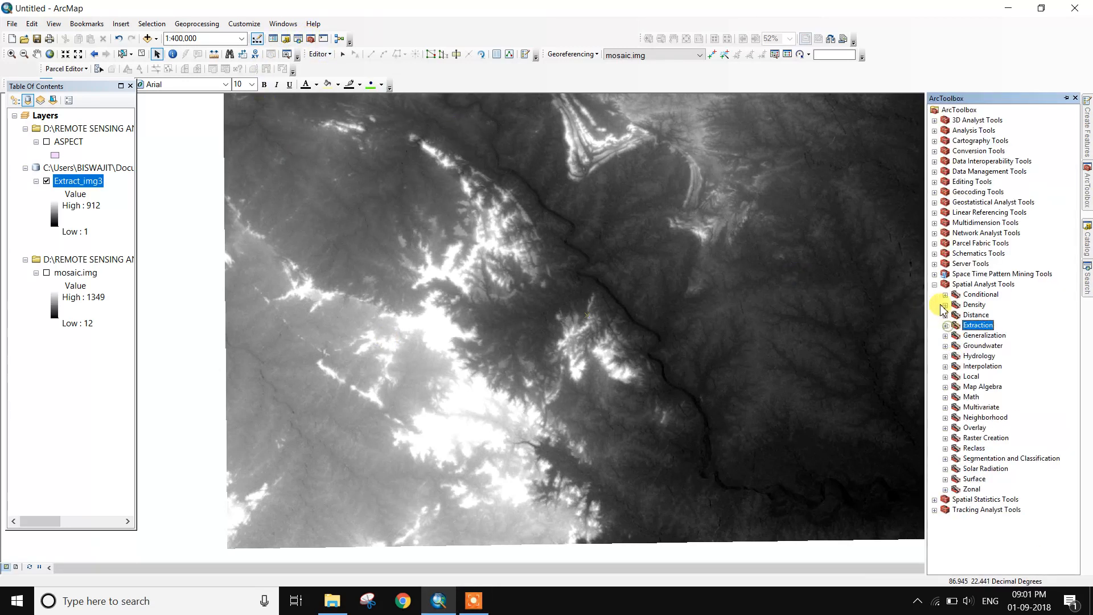
{"action": "left_click", "coordinate": [934, 284]}
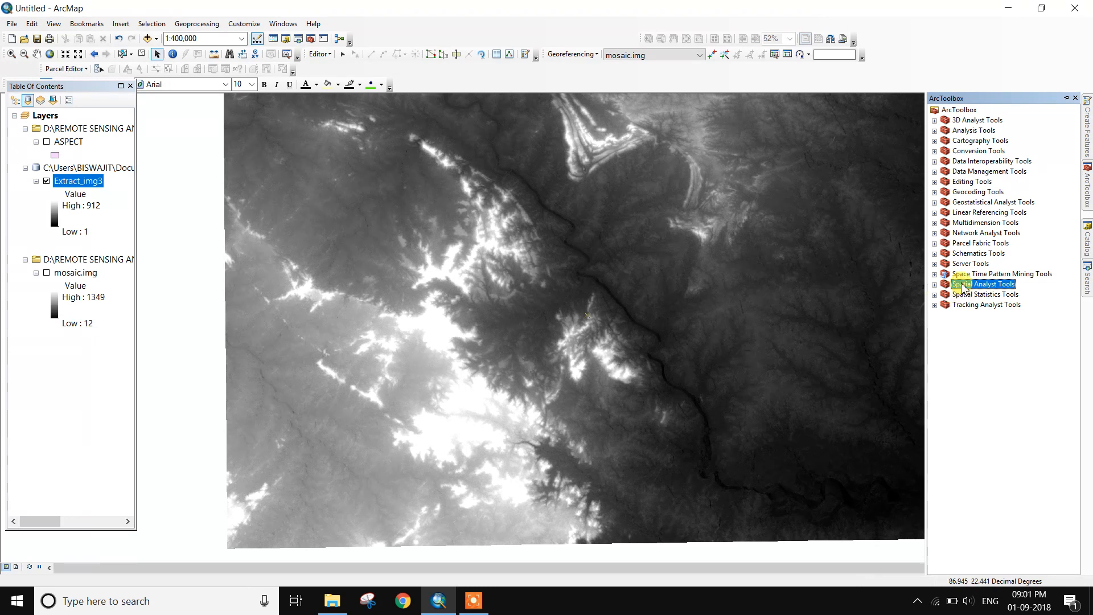
{"action": "double_click", "coordinate": [963, 287]}
{"action": "double_click", "coordinate": [974, 479]}
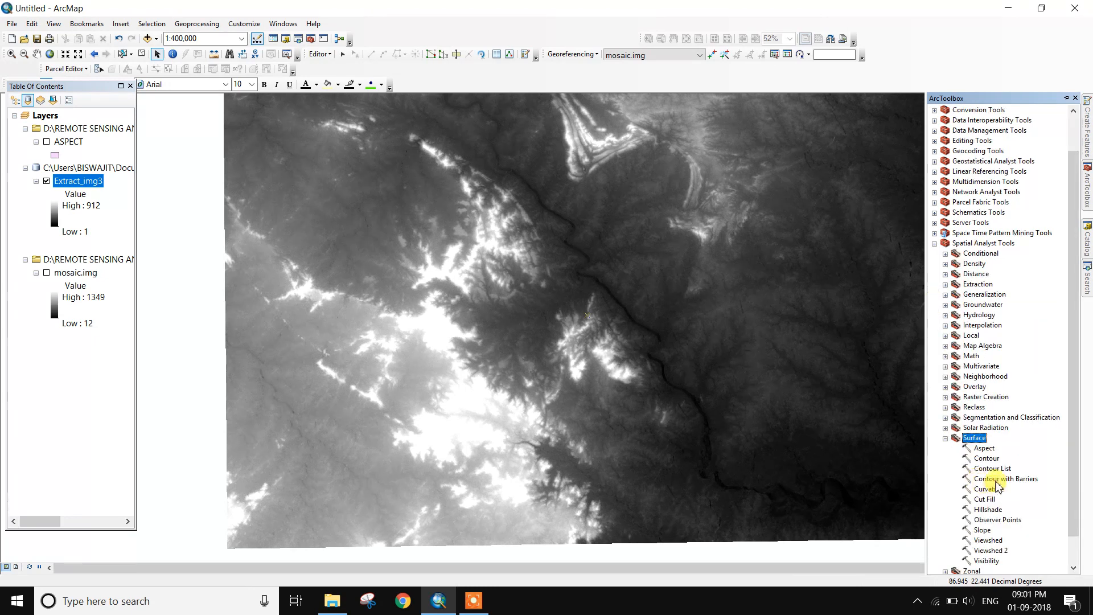
{"action": "double_click", "coordinate": [984, 448]}
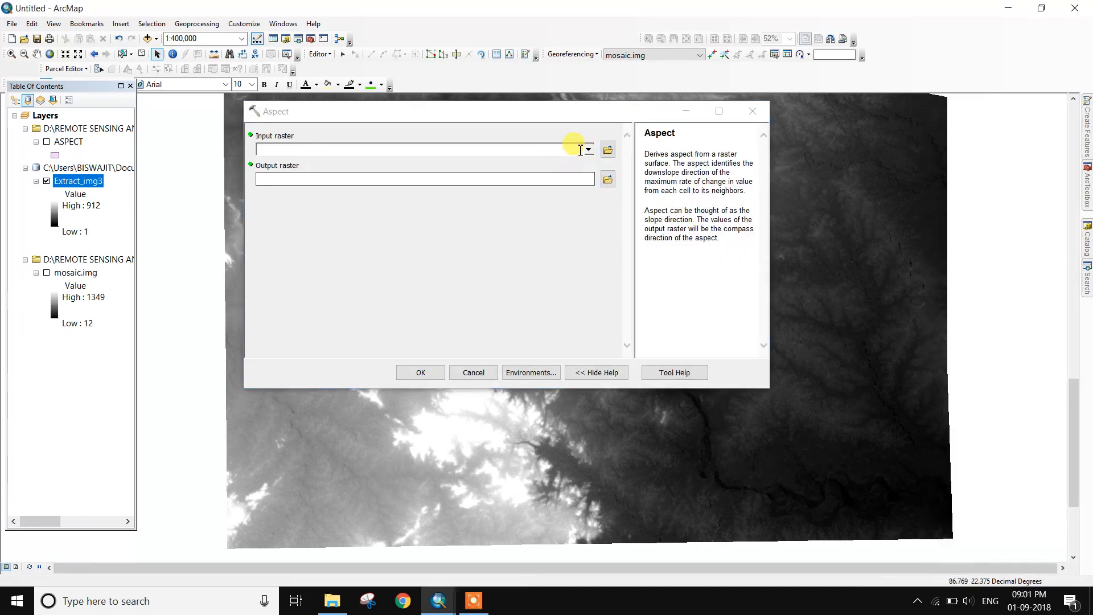
Run the Aspect tool on Extract_img3 with the default output raster and close the completion report.
{"action": "left_click", "coordinate": [588, 150]}
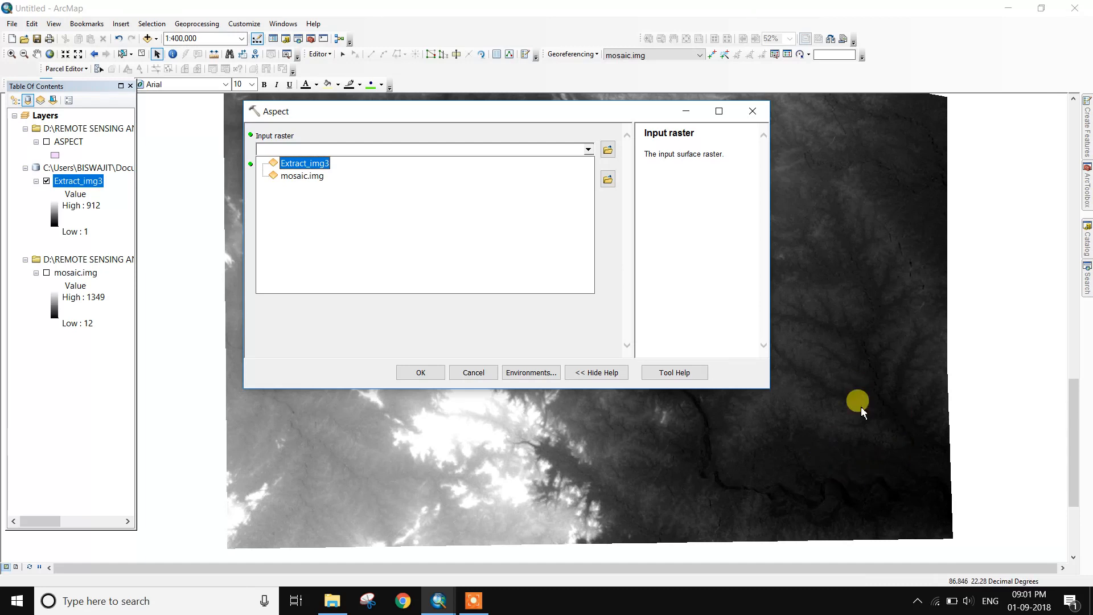
{"action": "left_click", "coordinate": [321, 164]}
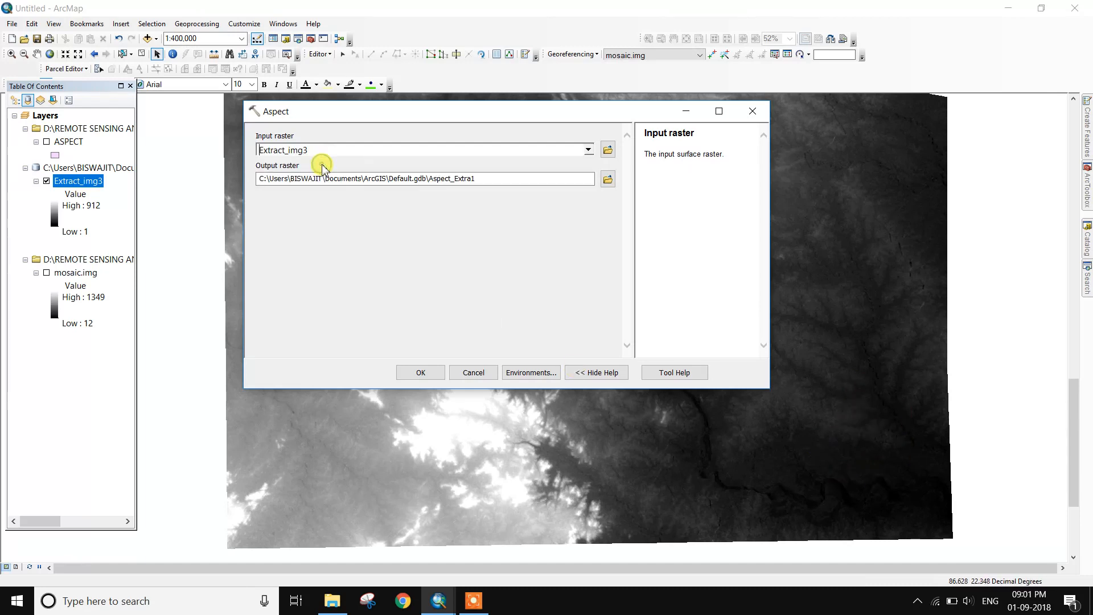
{"action": "left_click", "coordinate": [608, 180]}
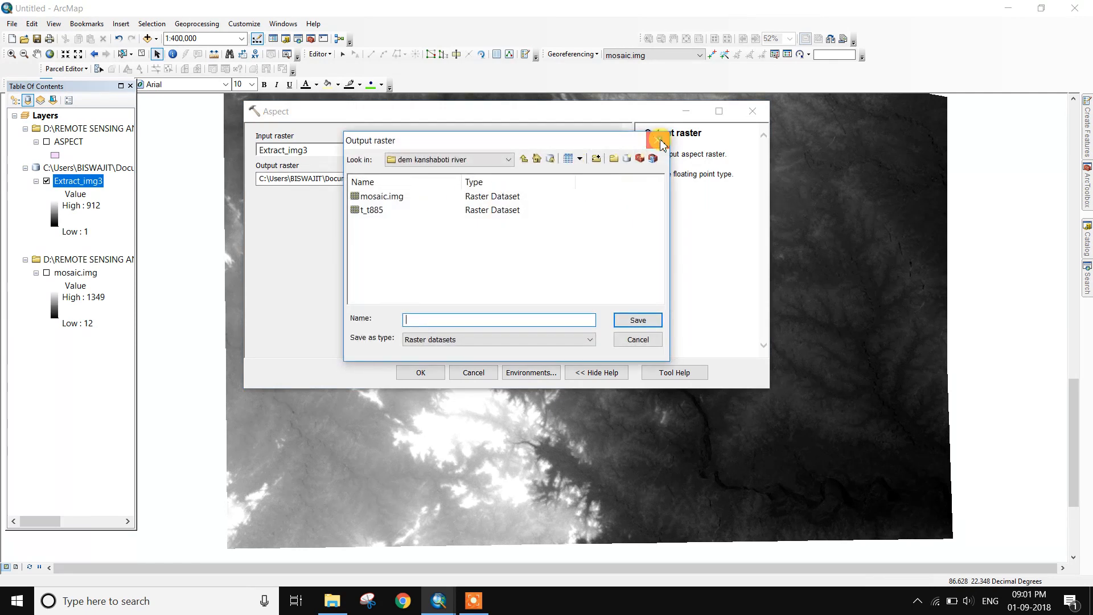
{"action": "left_click", "coordinate": [661, 142]}
{"action": "left_click", "coordinate": [416, 372]}
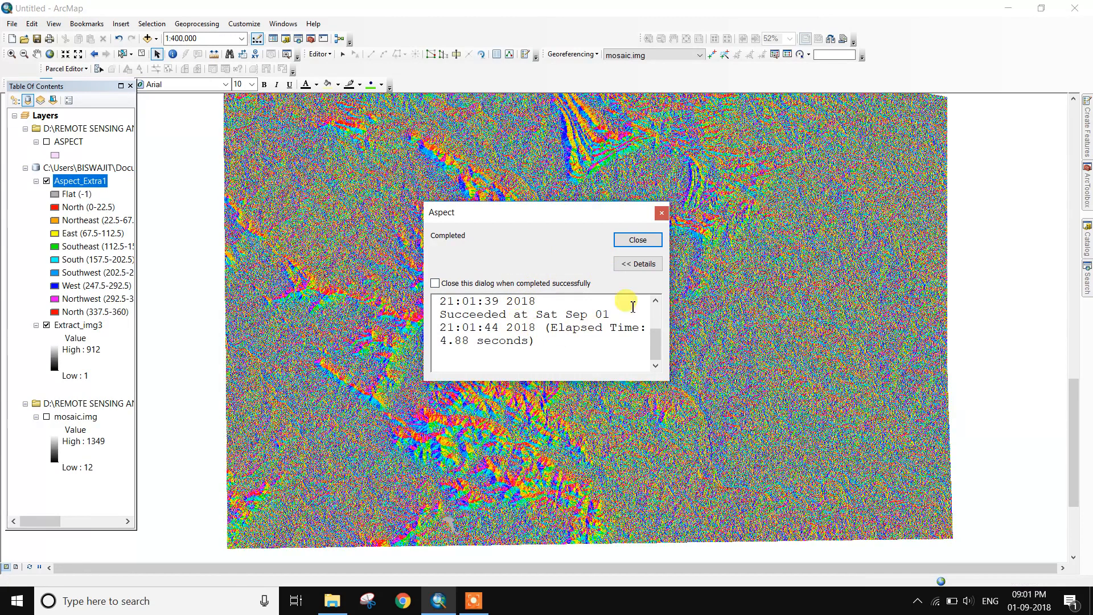
{"action": "left_click", "coordinate": [662, 213]}
Apply Classified symbology with 5 classes and a green-to-blue color ramp to the Aspect_Extra1 layer.
{"action": "scroll", "coordinate": [530, 257], "scroll_direction": "up", "scroll_amount": 2}
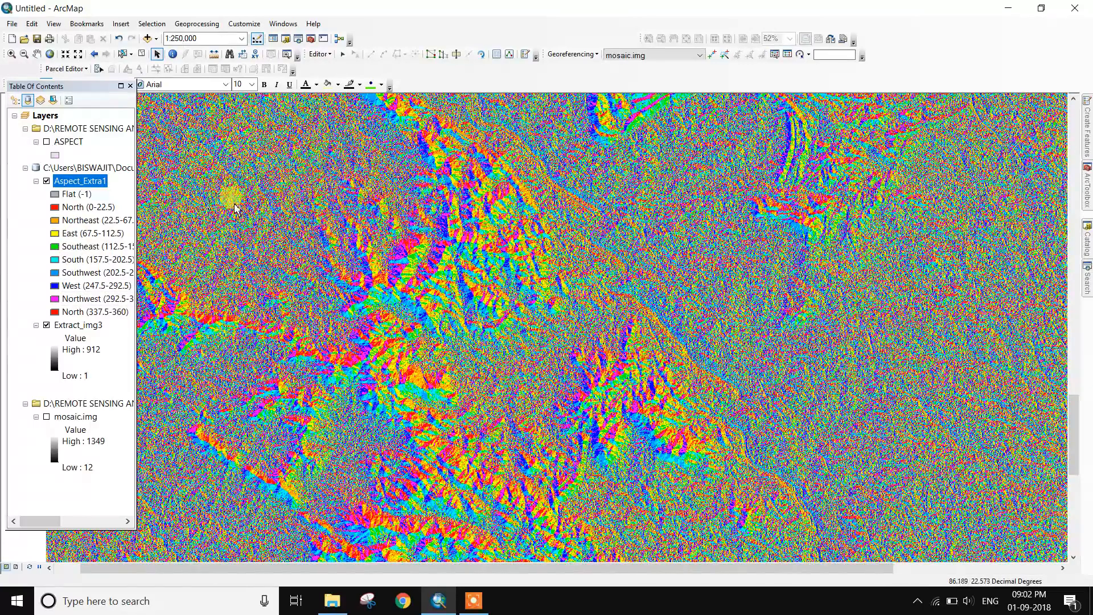
{"action": "left_click", "coordinate": [94, 182]}
{"action": "right_click", "coordinate": [96, 182]}
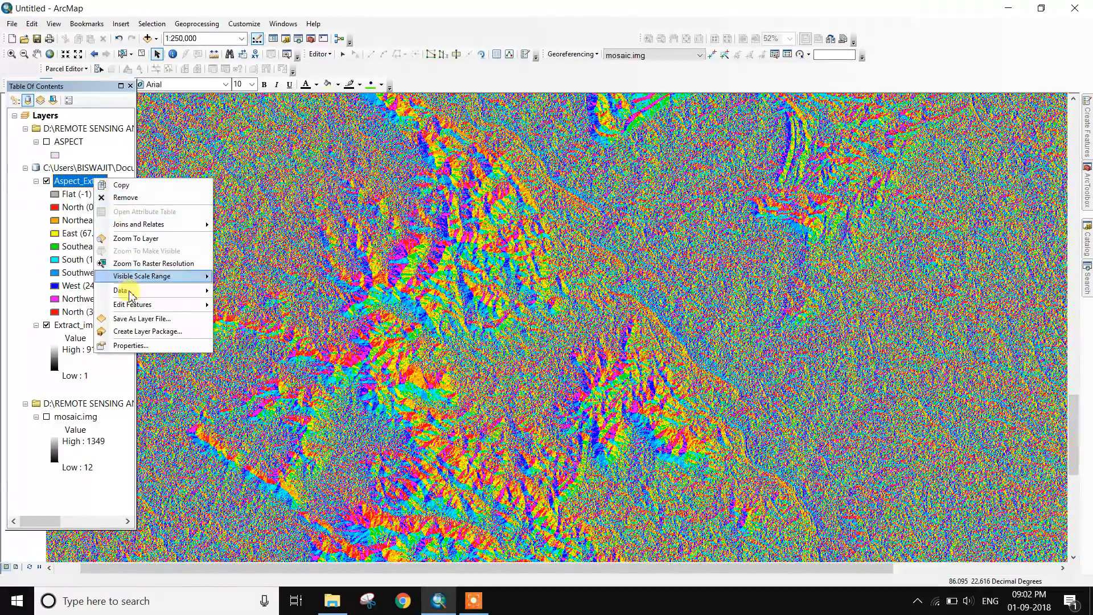
{"action": "left_click", "coordinate": [131, 345]}
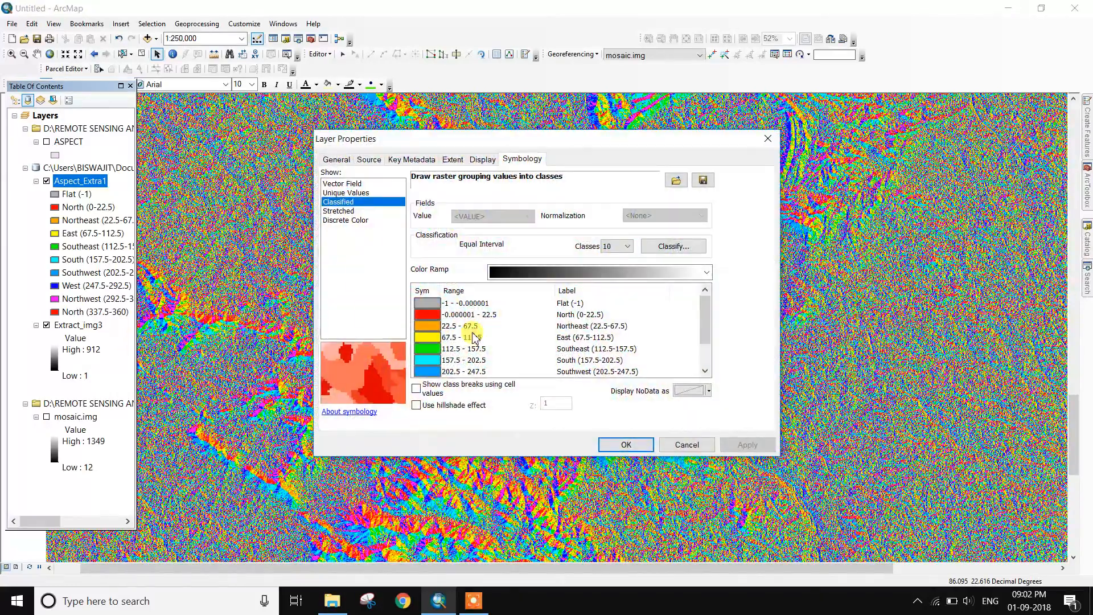
{"action": "scroll", "coordinate": [534, 343], "scroll_direction": "down", "scroll_amount": 1}
{"action": "left_click", "coordinate": [633, 247]}
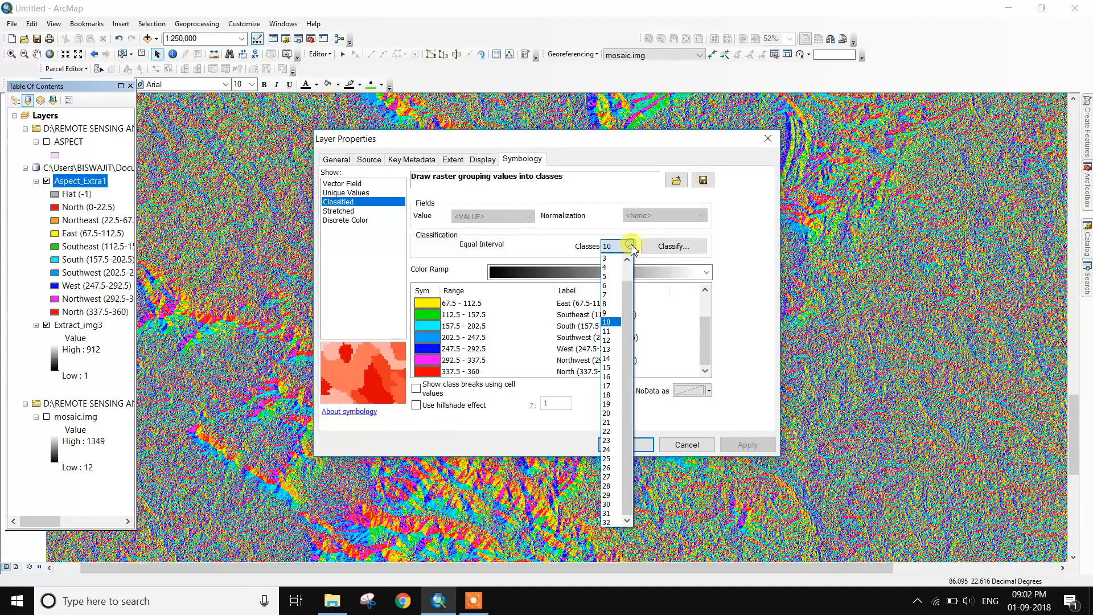
{"action": "left_click", "coordinate": [609, 276]}
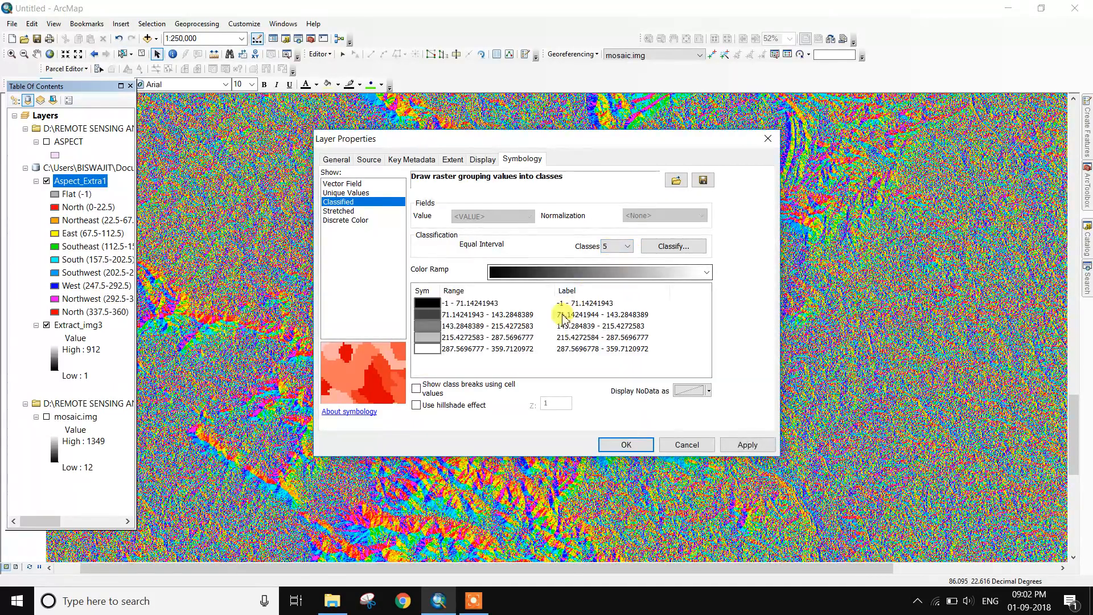
{"action": "left_click", "coordinate": [707, 271]}
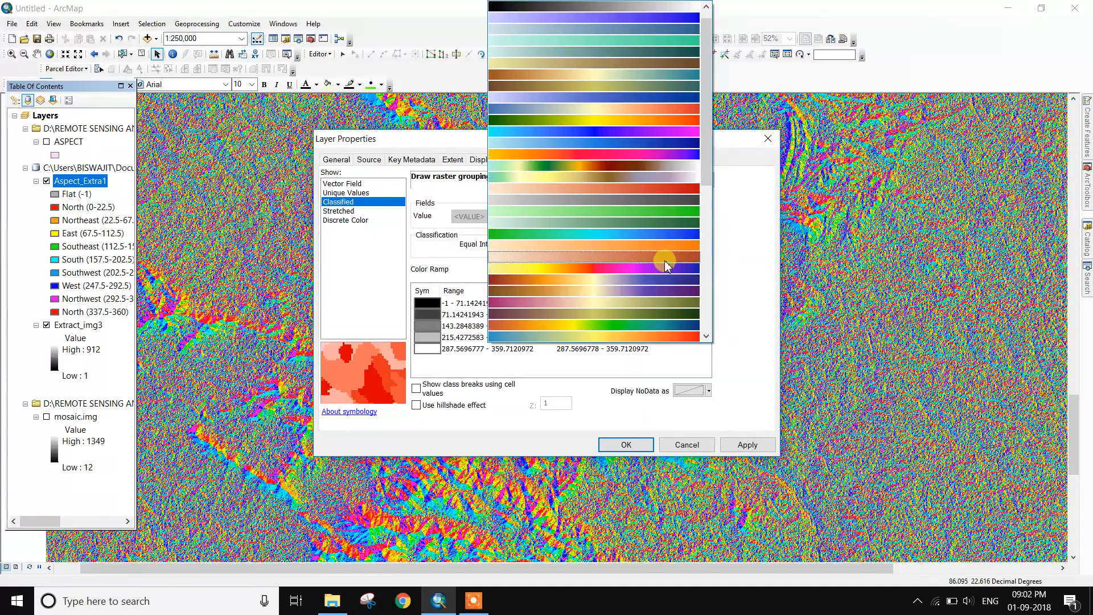
{"action": "left_click", "coordinate": [667, 238]}
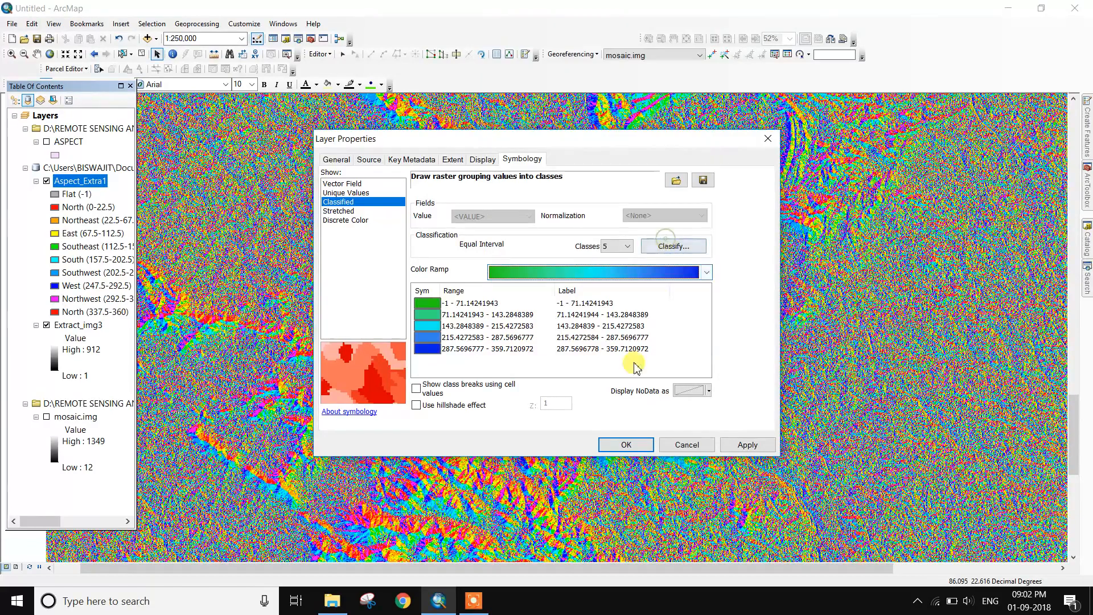
{"action": "left_click", "coordinate": [742, 444]}
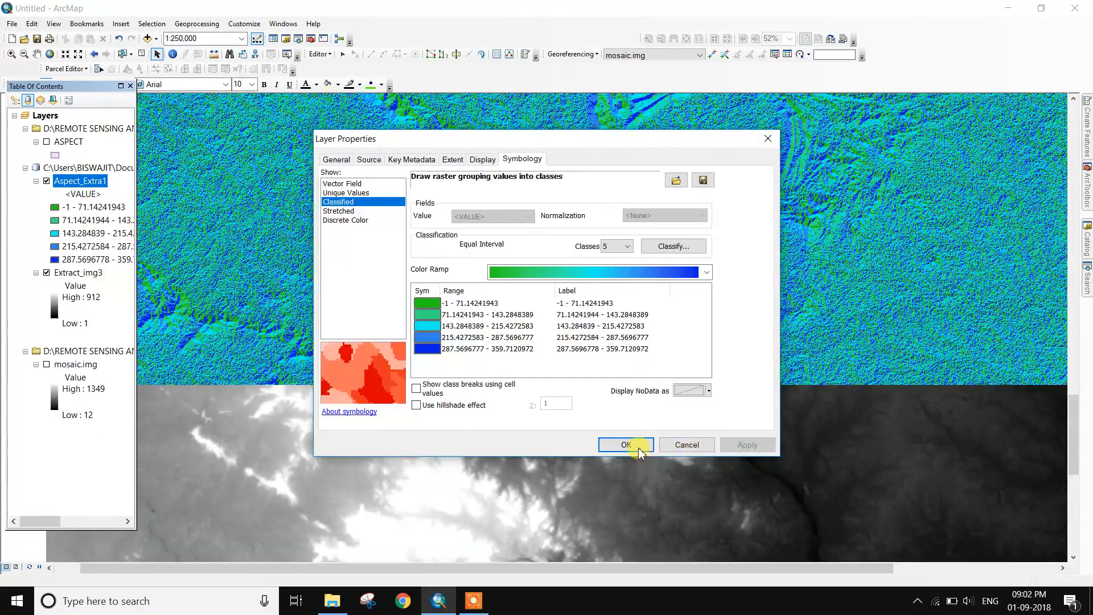
{"action": "left_click", "coordinate": [627, 444]}
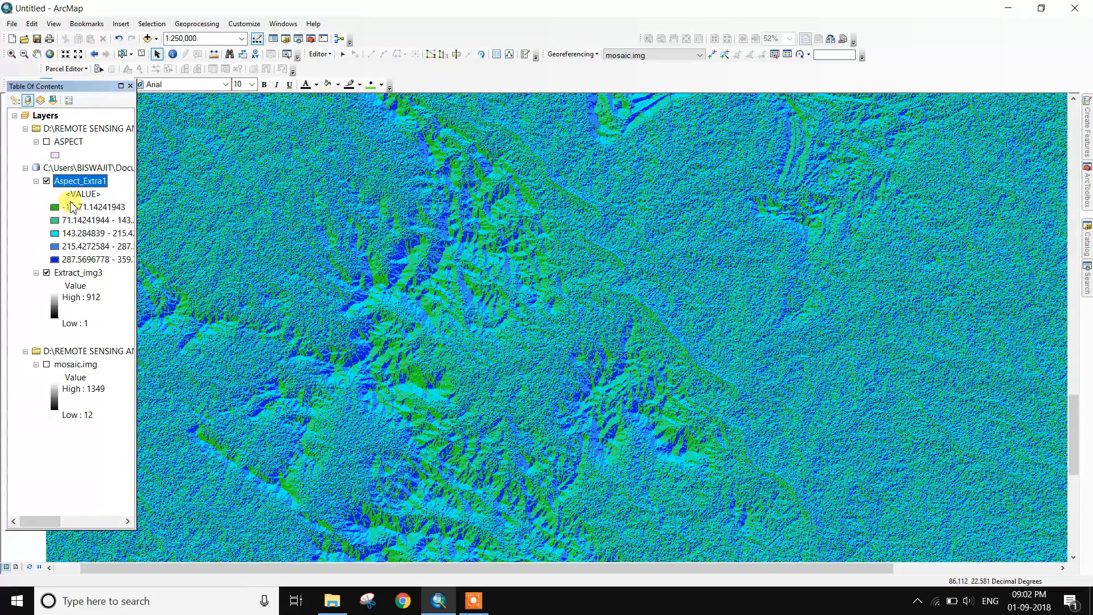
Apply Stretched symbology to the Aspect_Extra1 layer with the color ramp running from yellow through red and magenta to blue.
{"action": "left_click", "coordinate": [87, 180]}
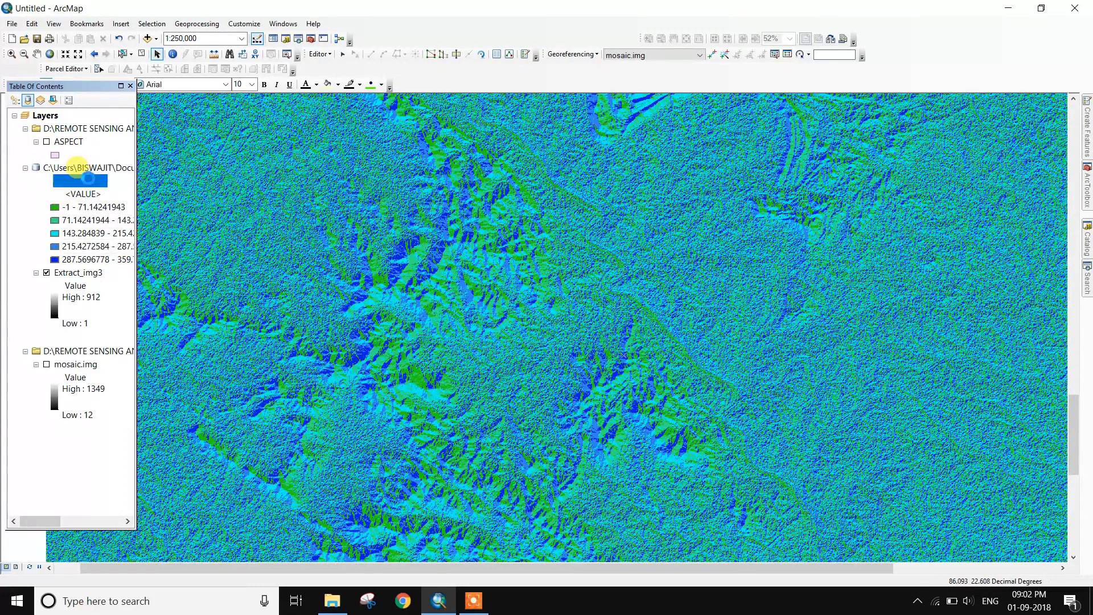
{"action": "double_click", "coordinate": [87, 180]}
{"action": "left_click", "coordinate": [344, 211]}
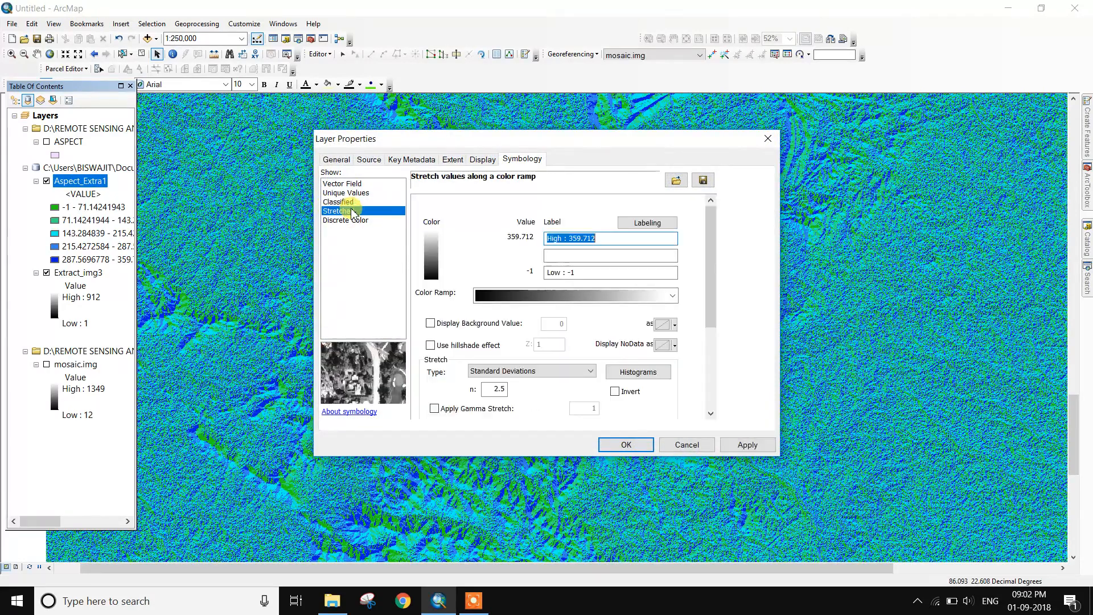
{"action": "left_click", "coordinate": [582, 296]}
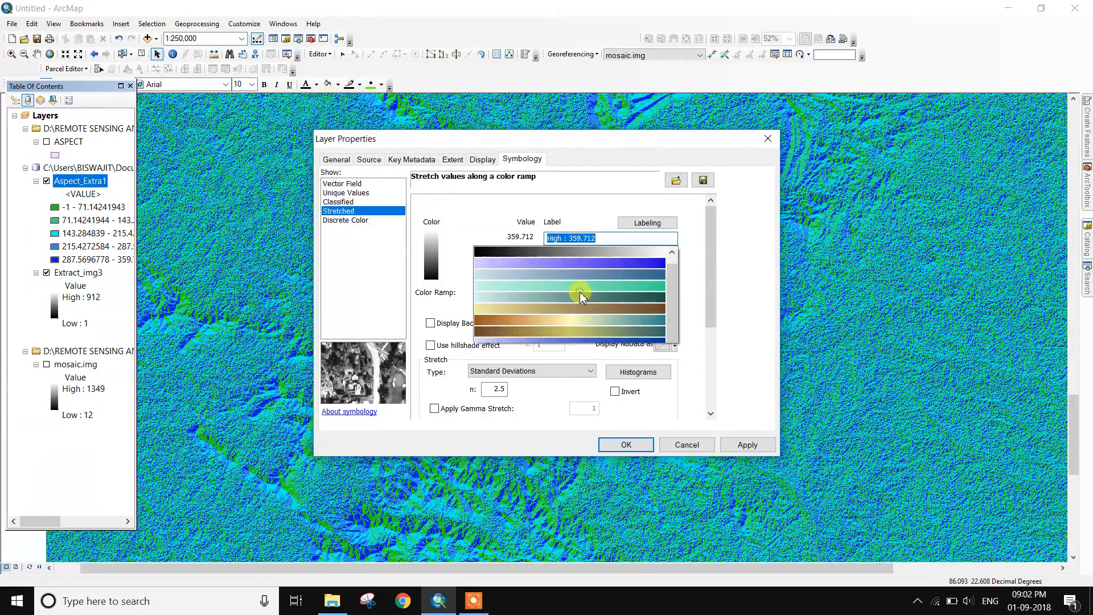
{"action": "left_click", "coordinate": [575, 276]}
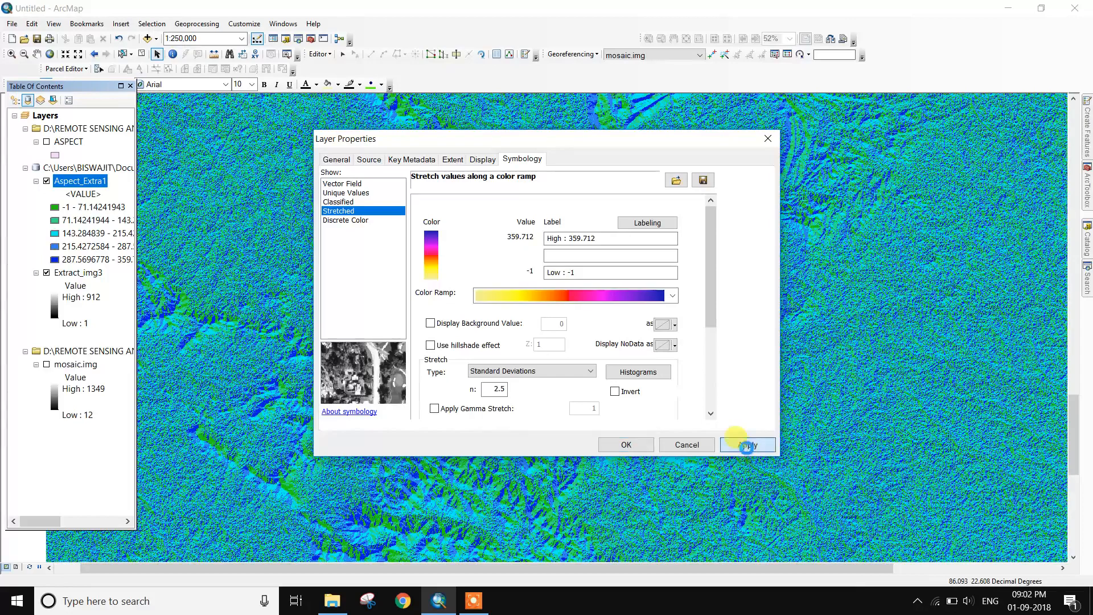
{"action": "left_click", "coordinate": [747, 445]}
{"action": "left_click", "coordinate": [626, 444]}
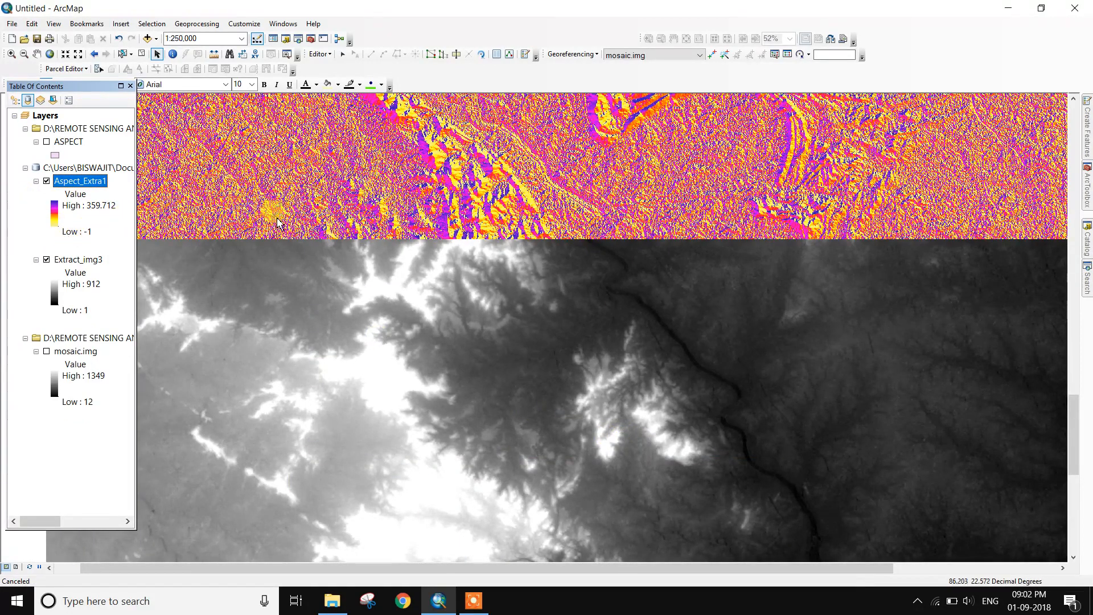
{"action": "left_click", "coordinate": [429, 205]}
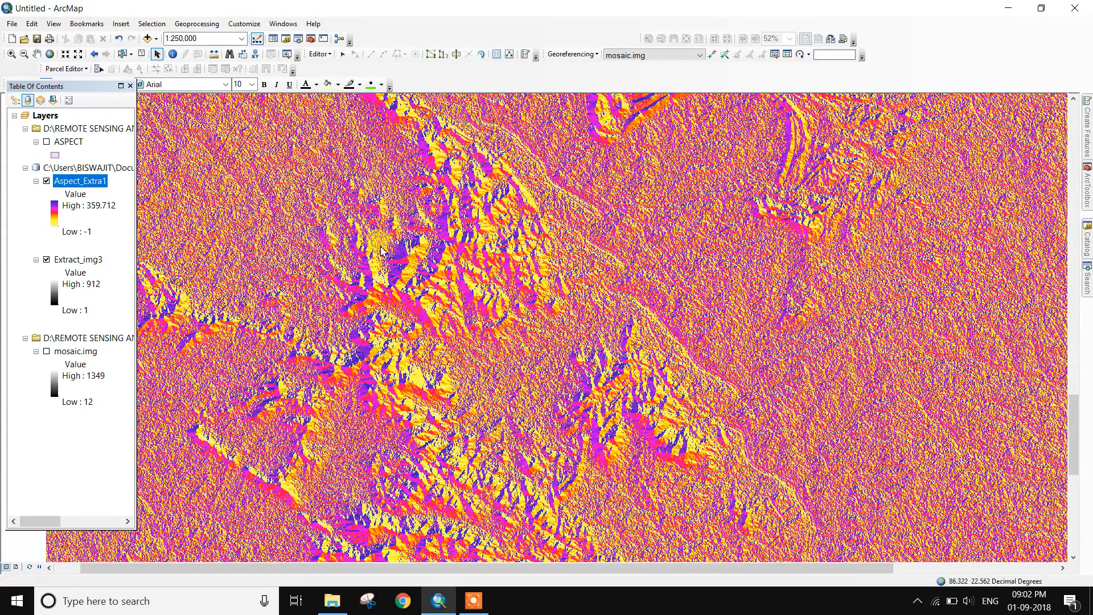
Try to compute unique values for the symbology of the Aspect_Extra1 layer.
{"action": "left_click", "coordinate": [58, 178]}
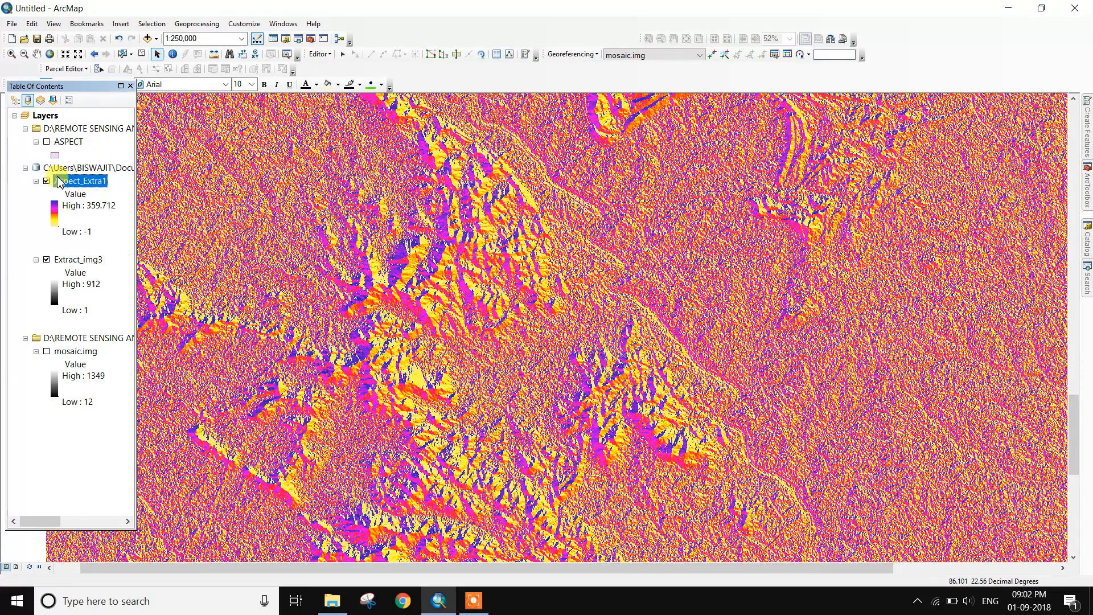
{"action": "double_click", "coordinate": [57, 178]}
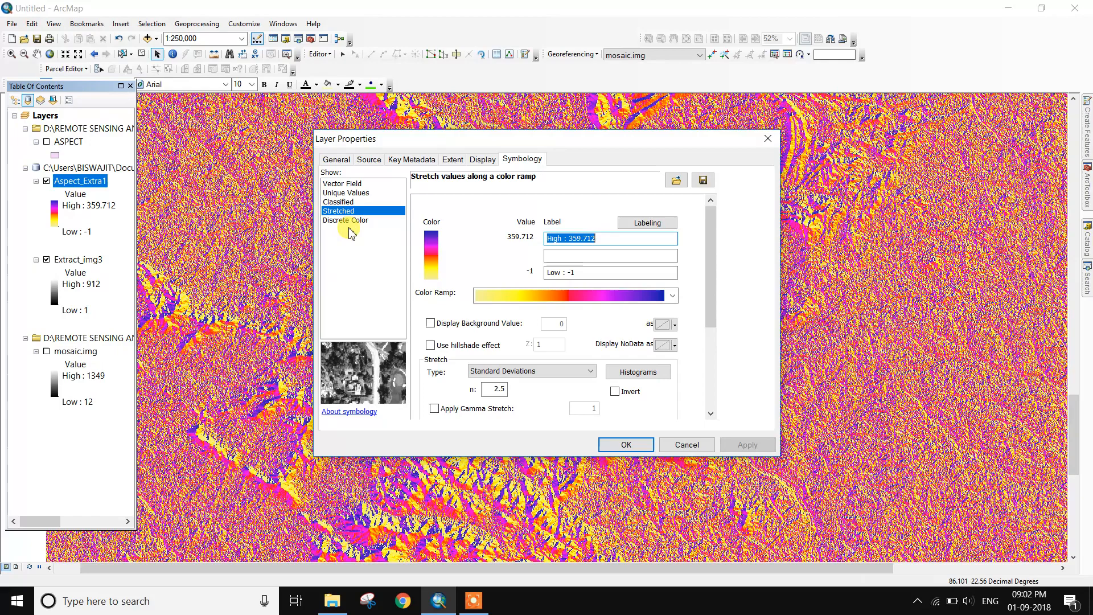
{"action": "left_click", "coordinate": [347, 194]}
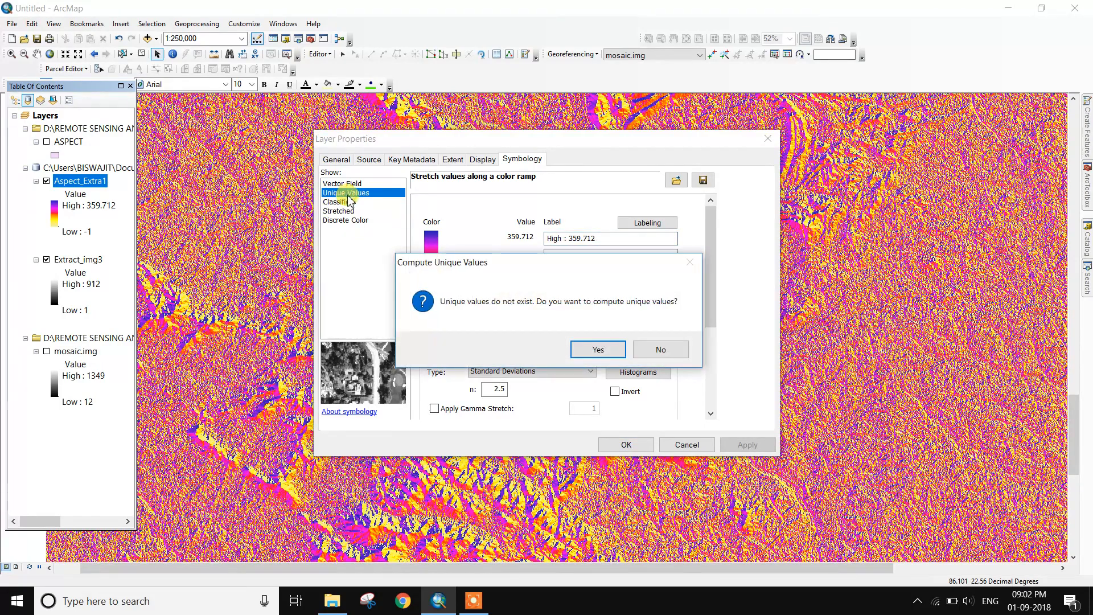
{"action": "left_click", "coordinate": [605, 346]}
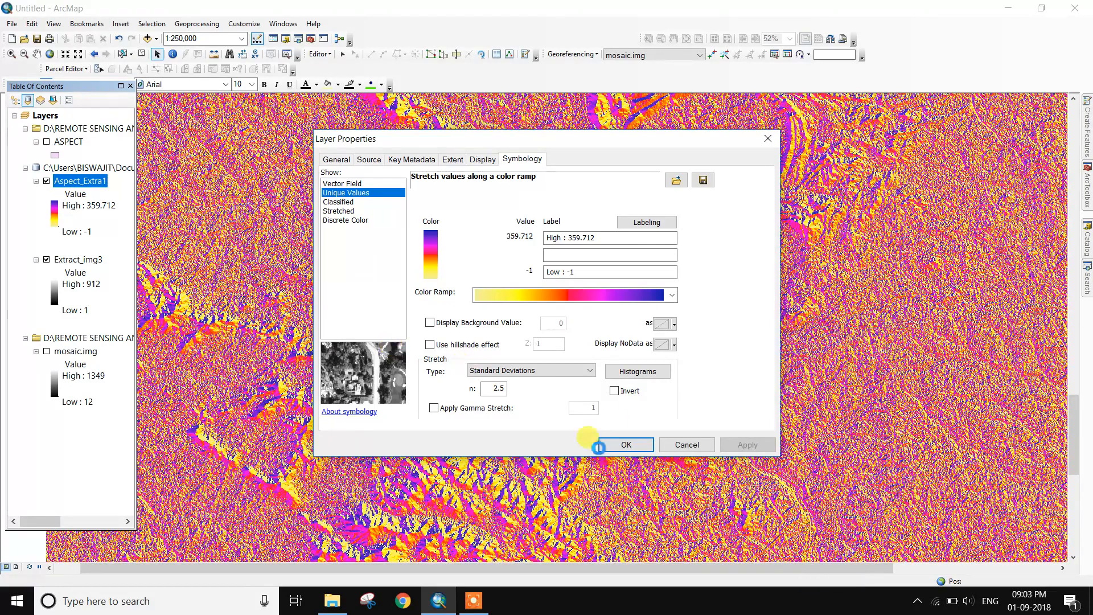
{"action": "left_click", "coordinate": [473, 601]}
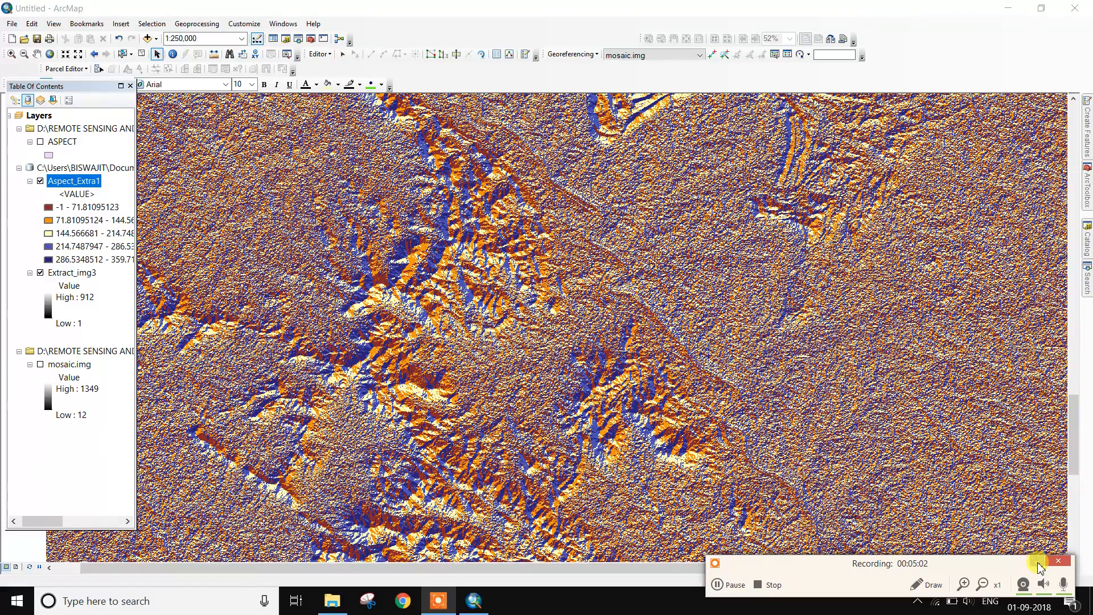
{"action": "left_click", "coordinate": [1039, 563]}
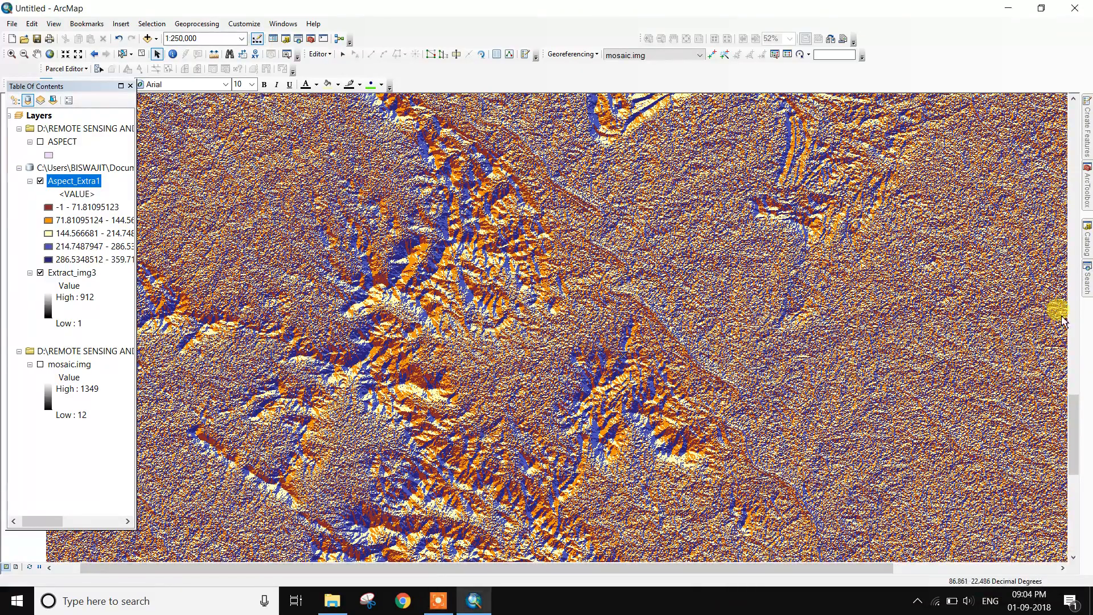
Open the Aspect tool from the 3D Analyst Raster Surface toolset, choose Extract_img3 as the input raster, and close it without running.
{"action": "left_click", "coordinate": [1088, 193]}
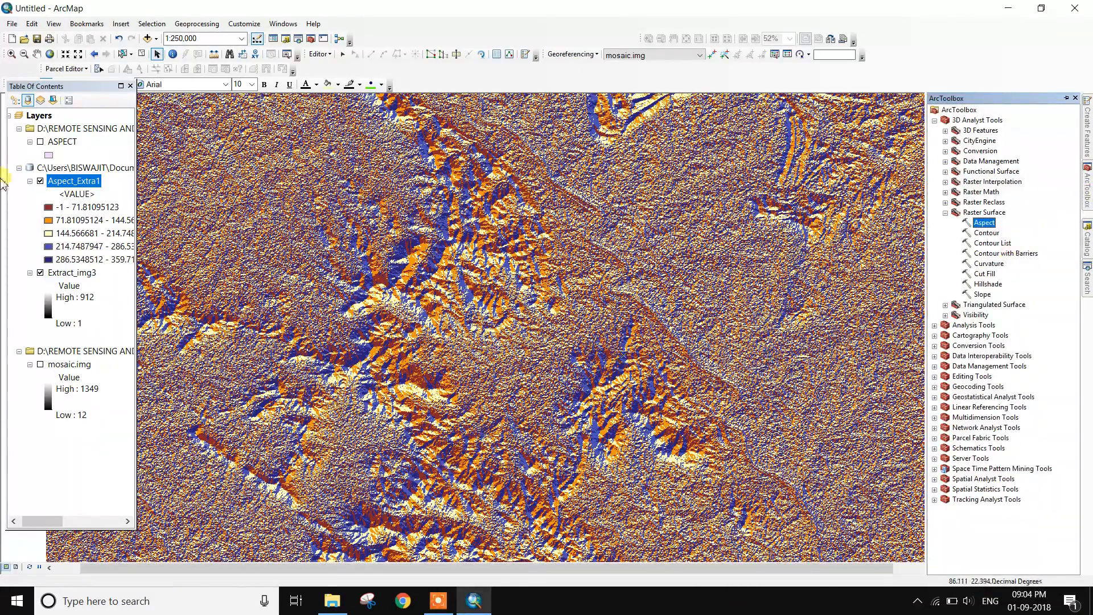
{"action": "left_click", "coordinate": [945, 213]}
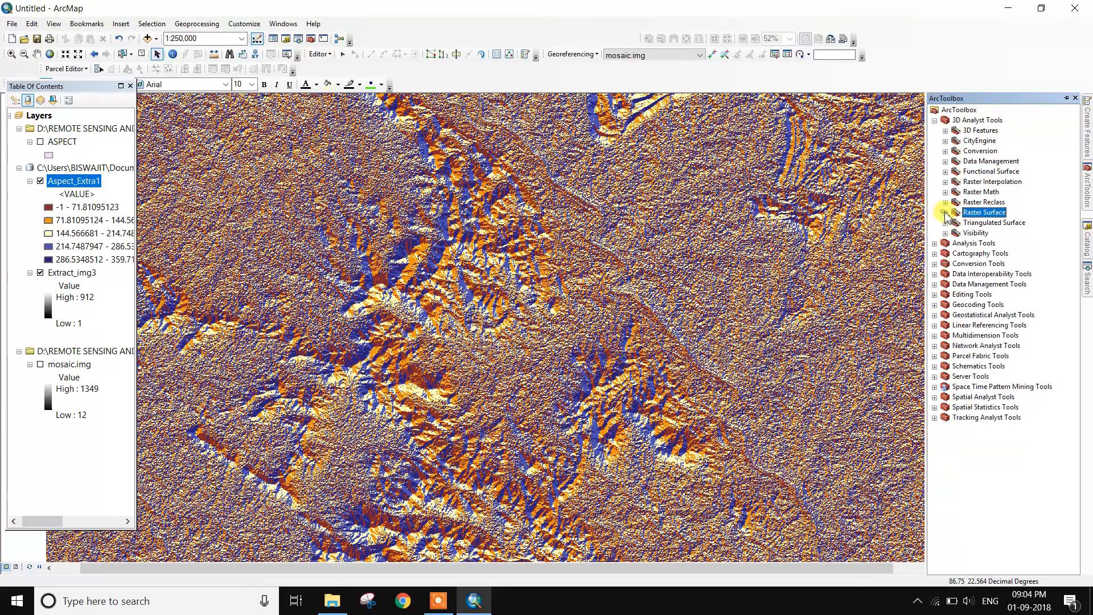
{"action": "double_click", "coordinate": [958, 122]}
{"action": "double_click", "coordinate": [959, 123]}
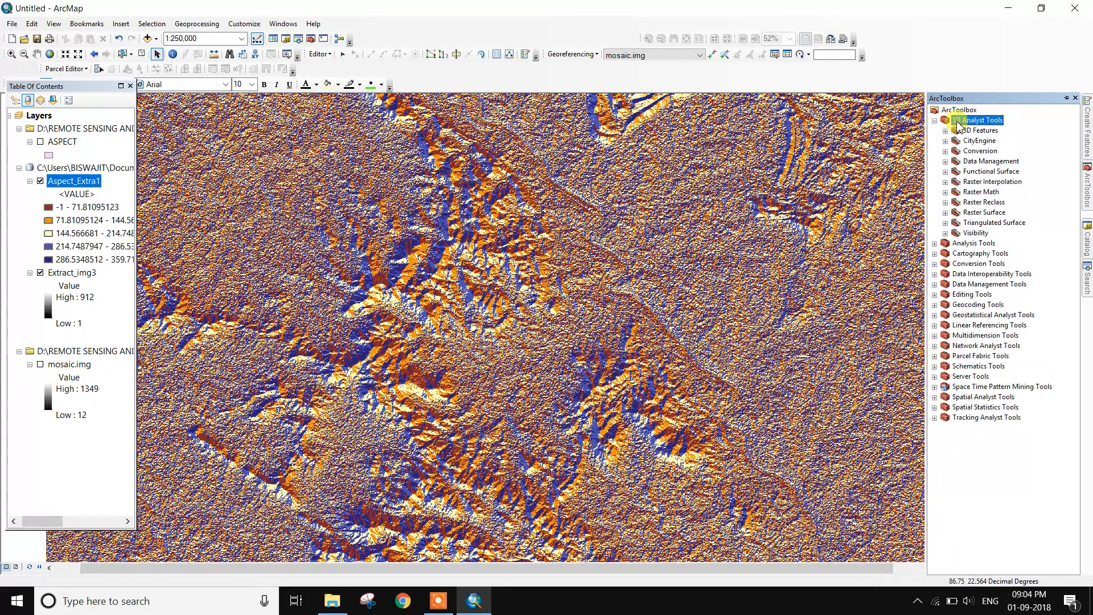
{"action": "double_click", "coordinate": [1002, 213]}
{"action": "double_click", "coordinate": [988, 223]}
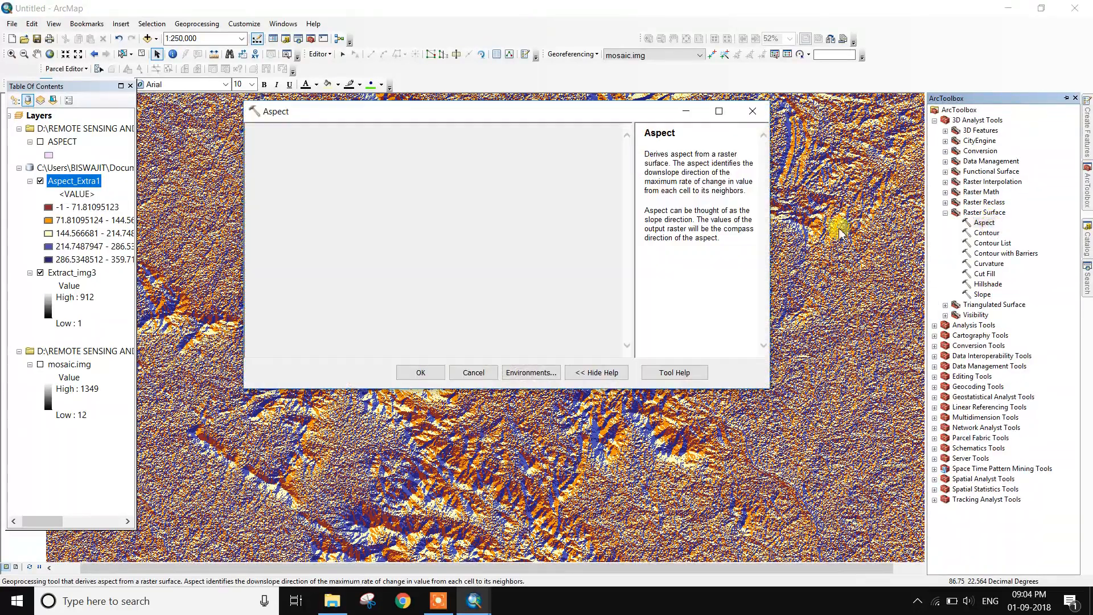
{"action": "left_click", "coordinate": [587, 150]}
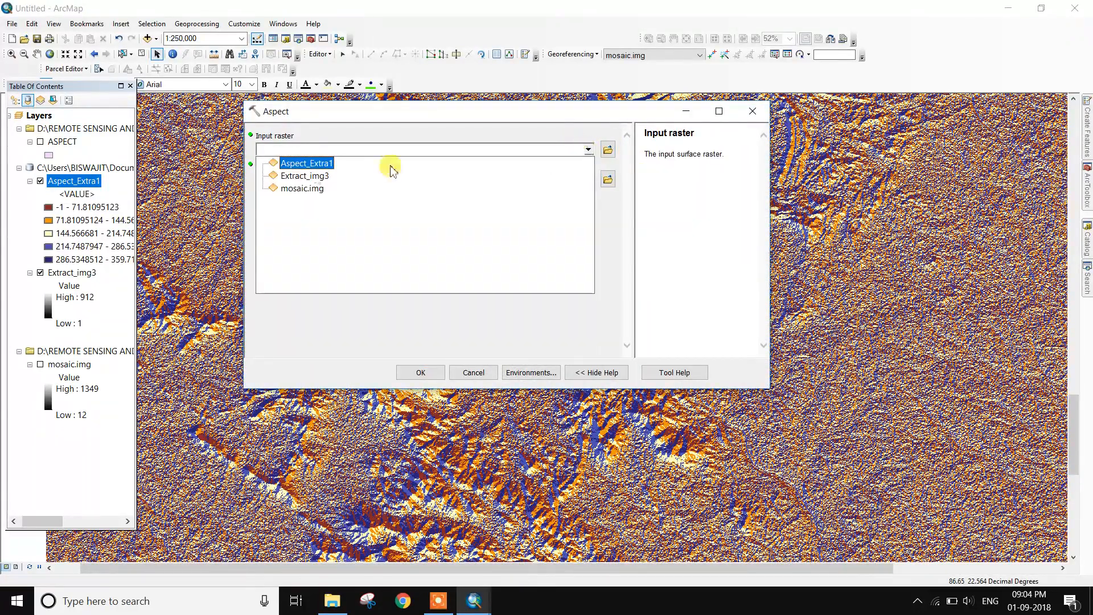
{"action": "left_click", "coordinate": [317, 175]}
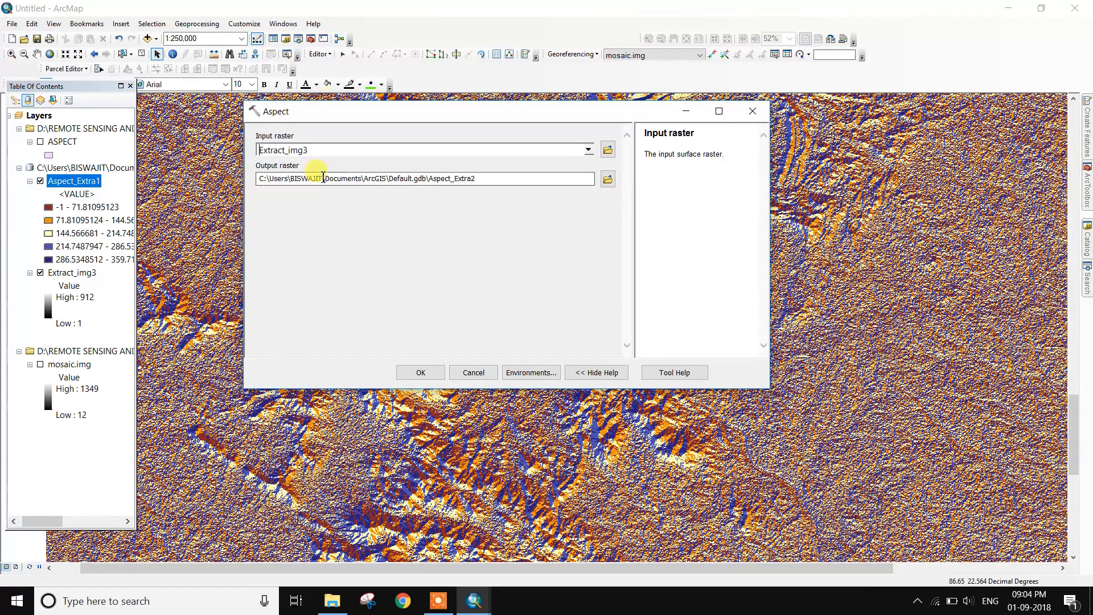
{"action": "left_click", "coordinate": [753, 111]}
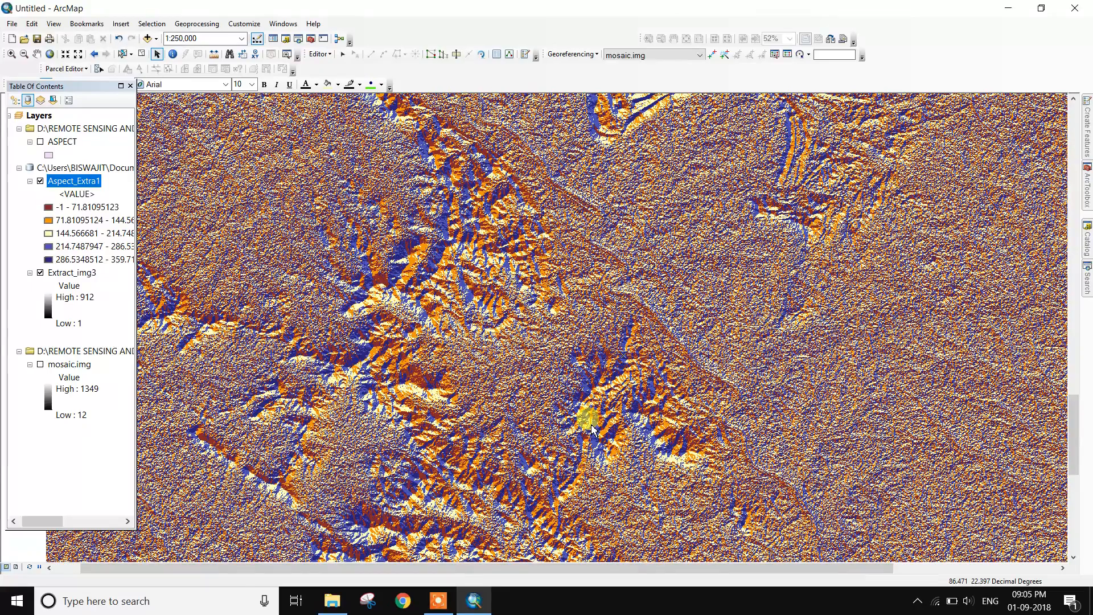
{"action": "left_click", "coordinate": [439, 601]}
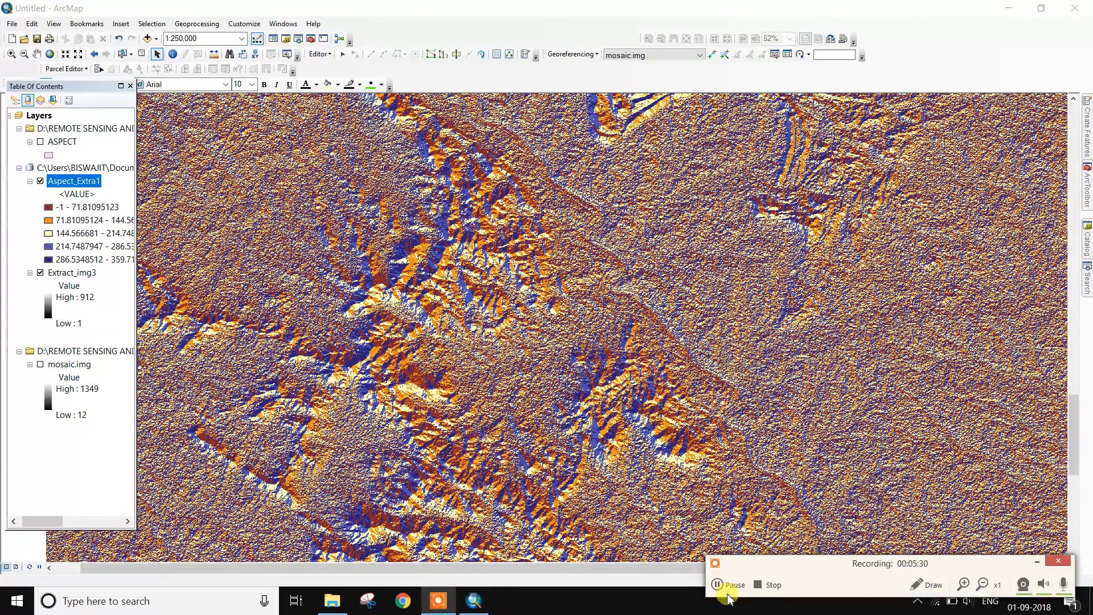